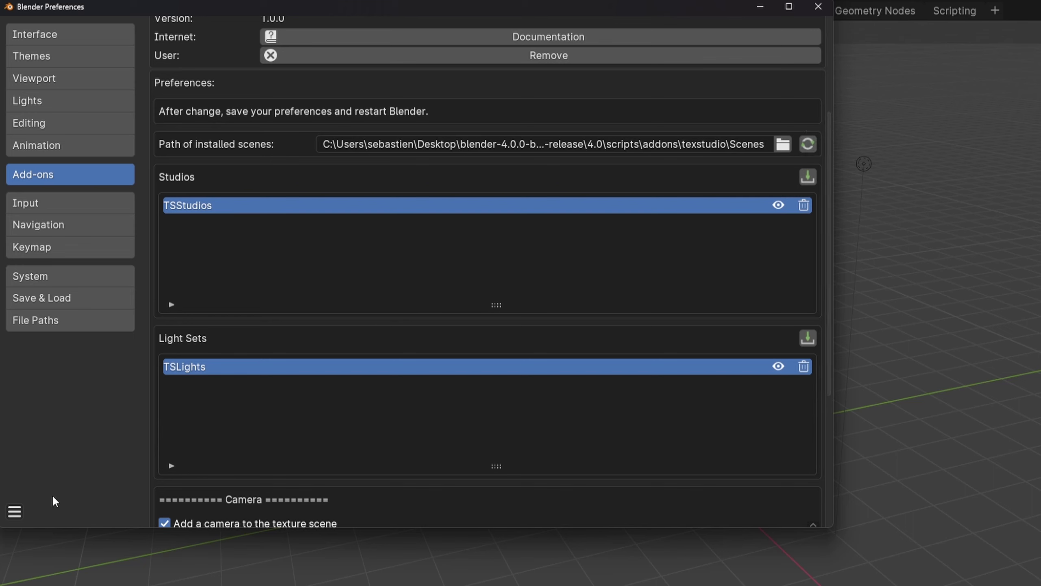
- Save the preferences, review the TexStudio camera and scene settings, and close the preferences window
left_click(14, 515)
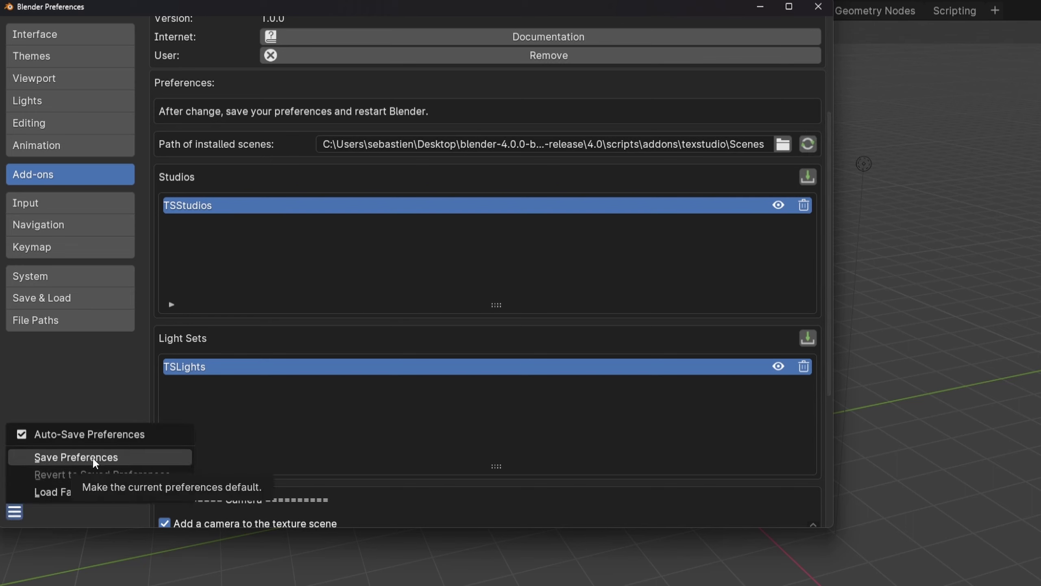
left_click(74, 457)
scroll(352, 391, "down", 10)
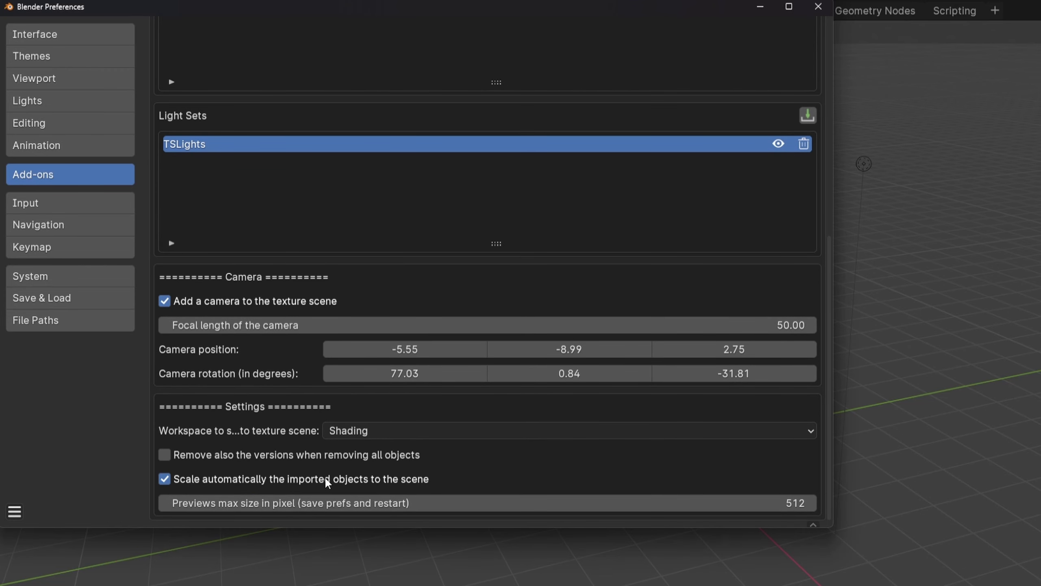
left_click(819, 7)
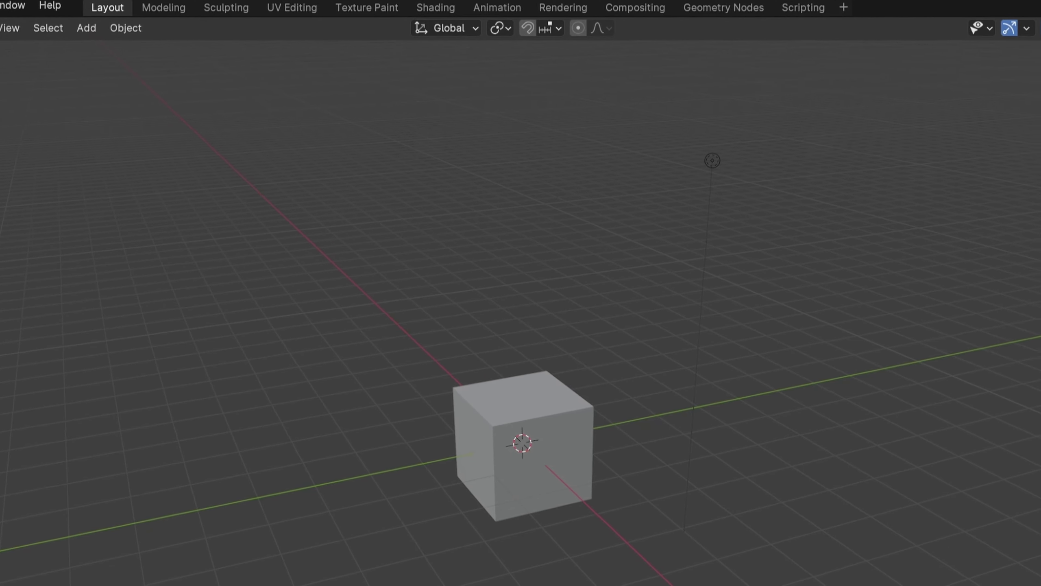
- Show the TexStudio controls in the 3D viewport and examine the available studios and light sets
left_click(1033, 181)
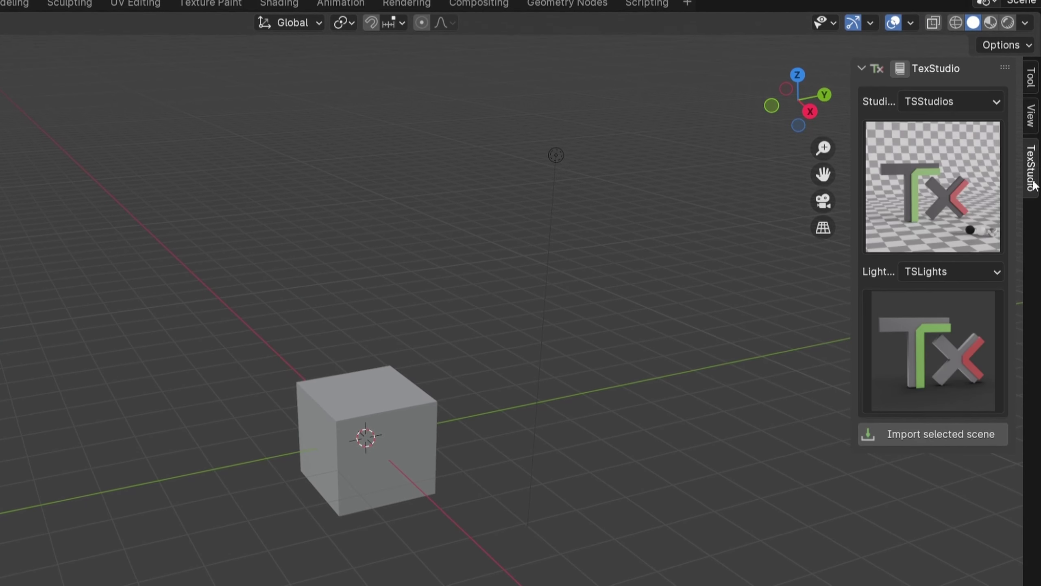
left_click_drag(852, 181, 759, 181)
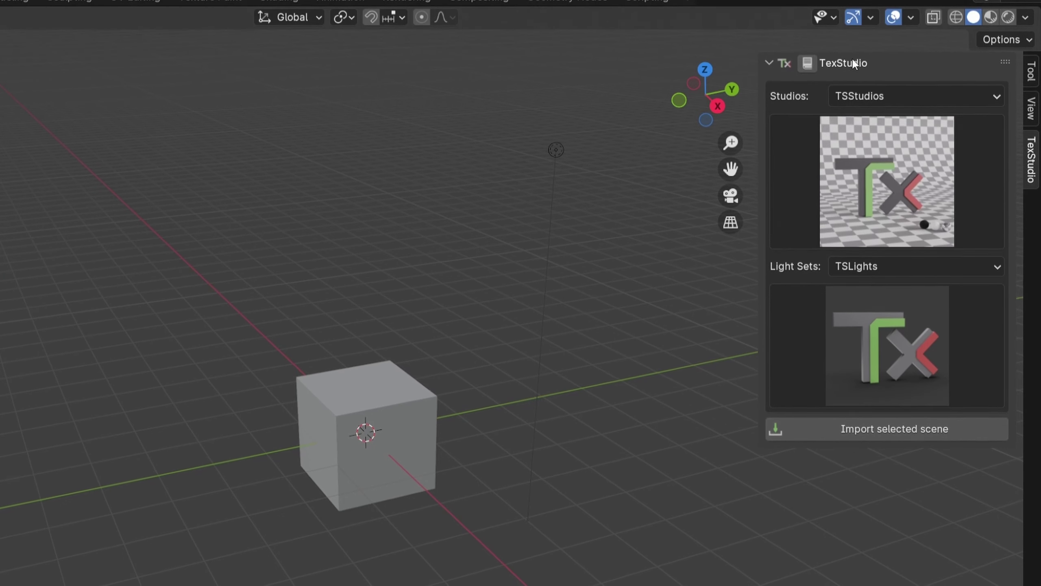
left_click(863, 97)
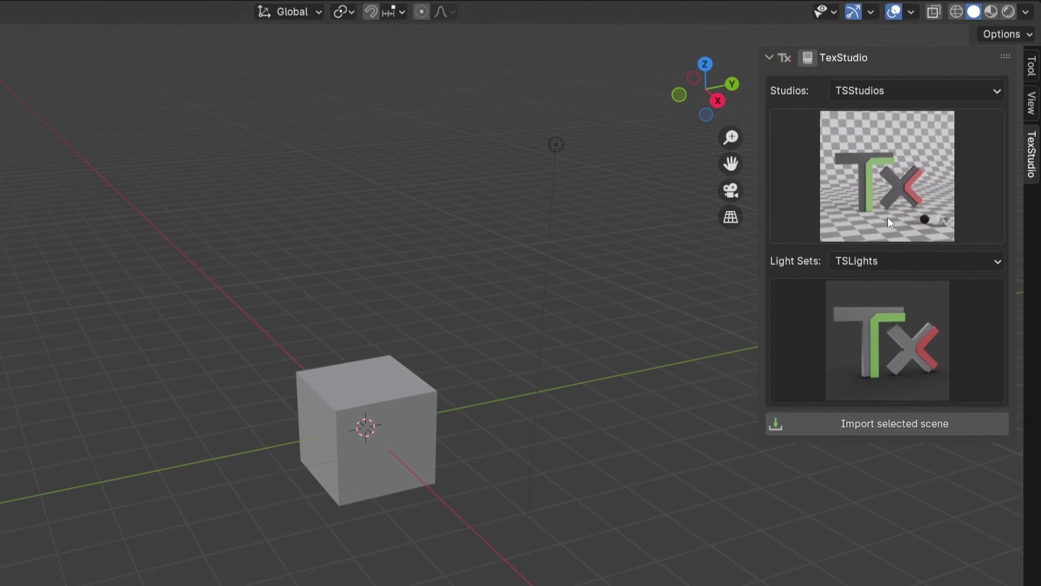
left_click(868, 265)
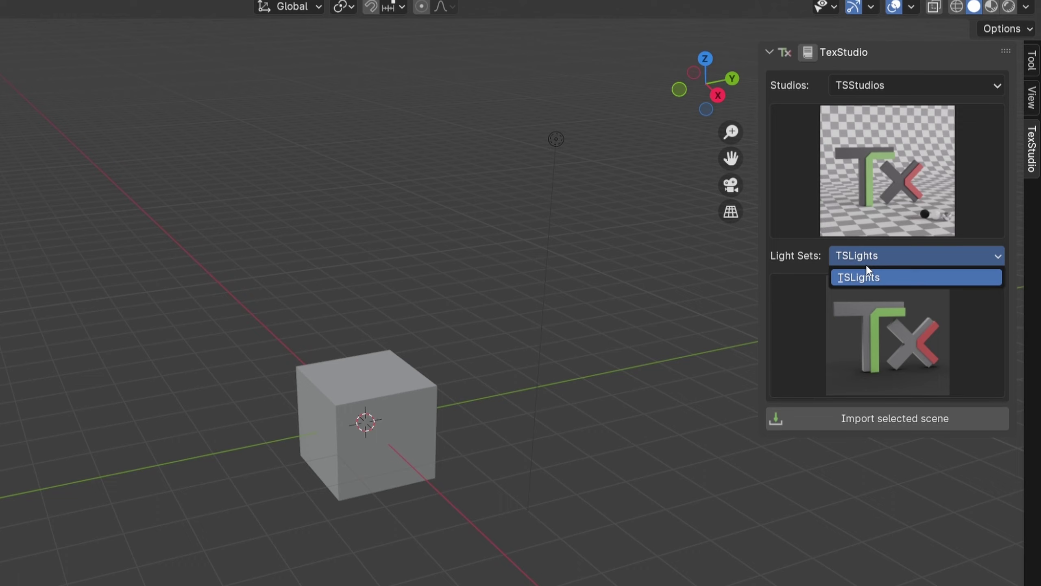
left_click(872, 88)
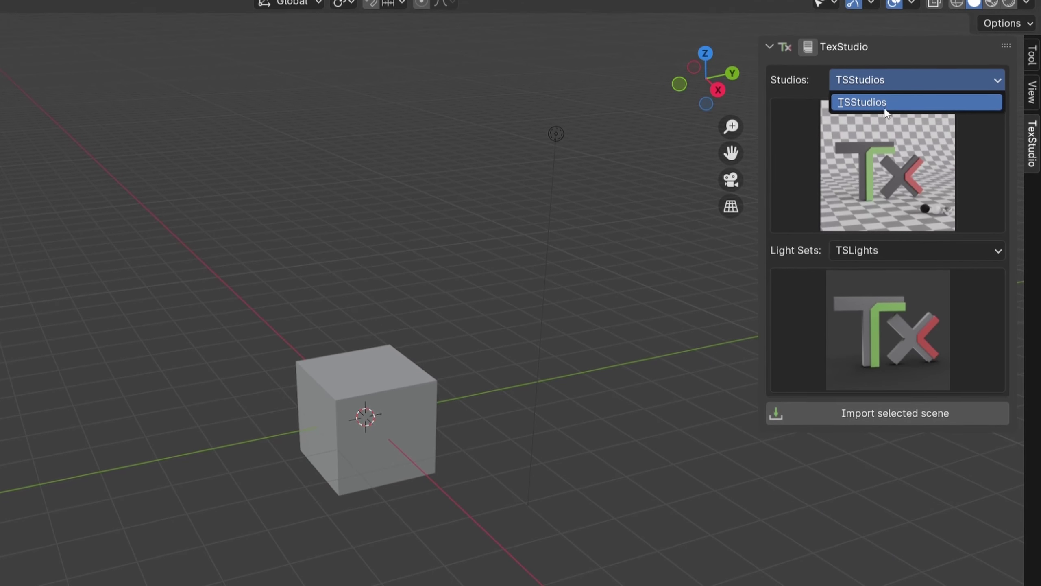
left_click(883, 251)
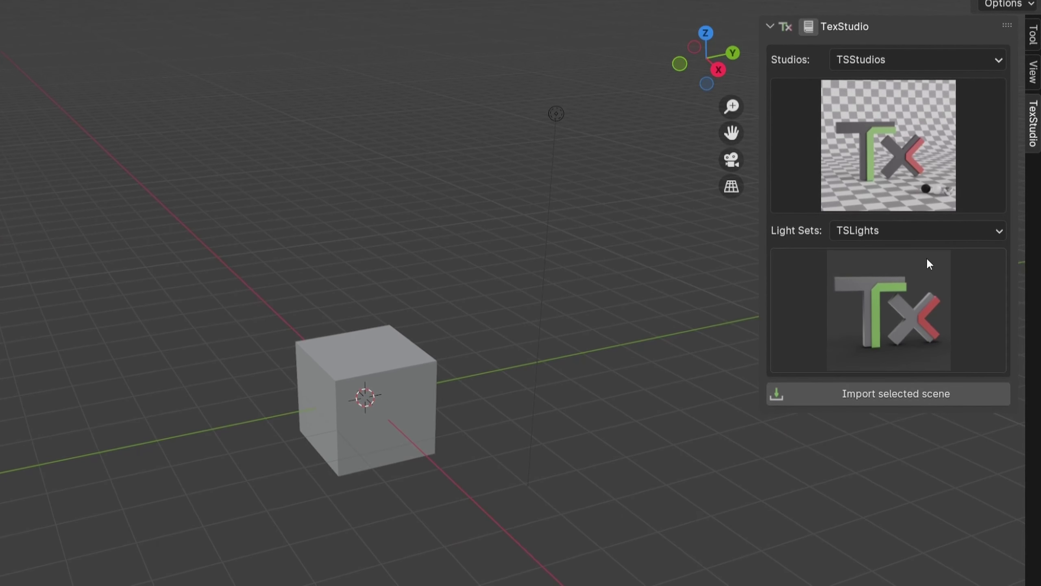
left_click(891, 294)
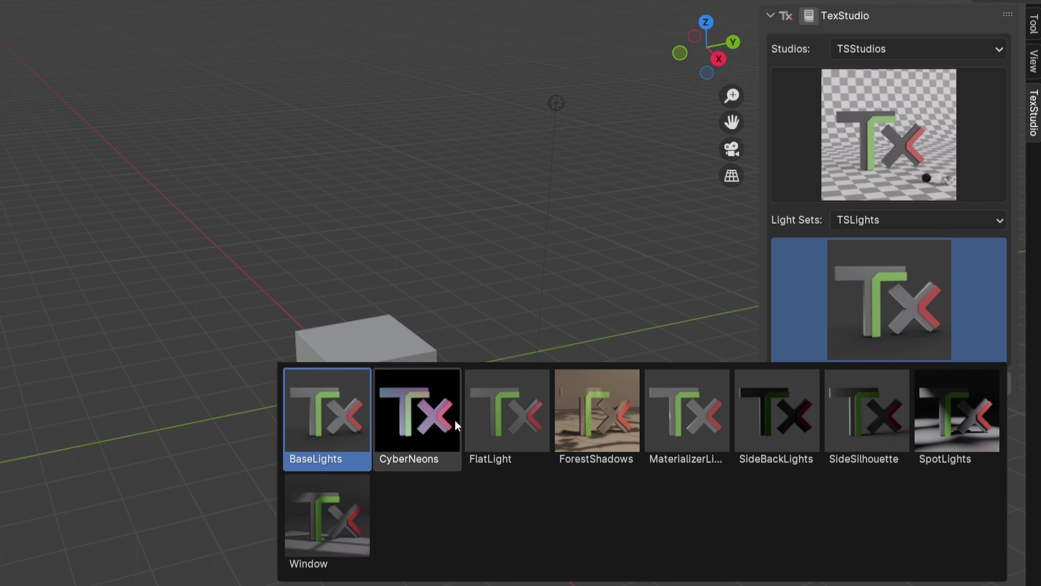
left_click(889, 103)
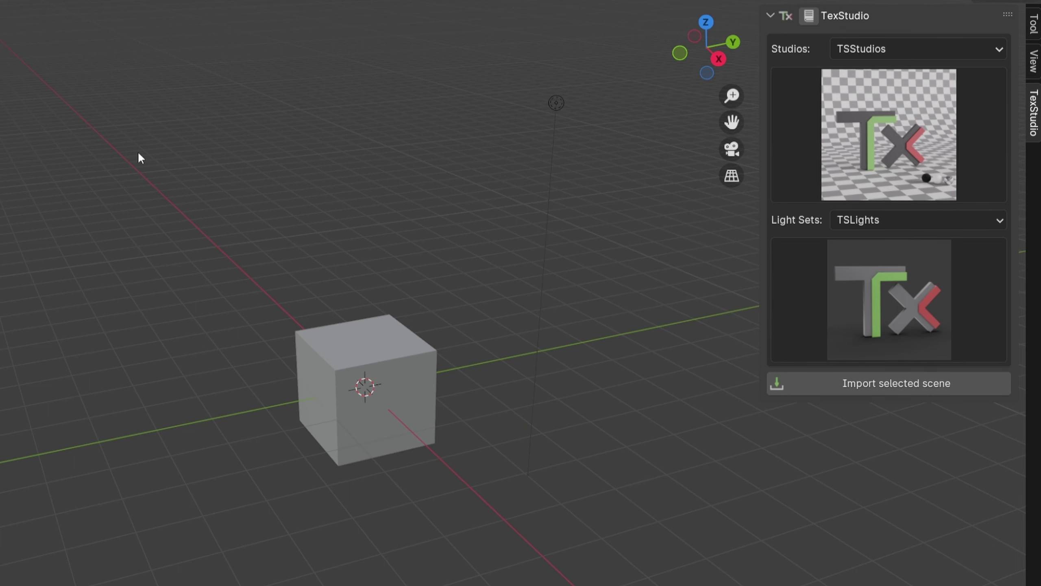
- Select the cube and import the chosen TexStudio studio and BaseLights light set with it
left_click(324, 353)
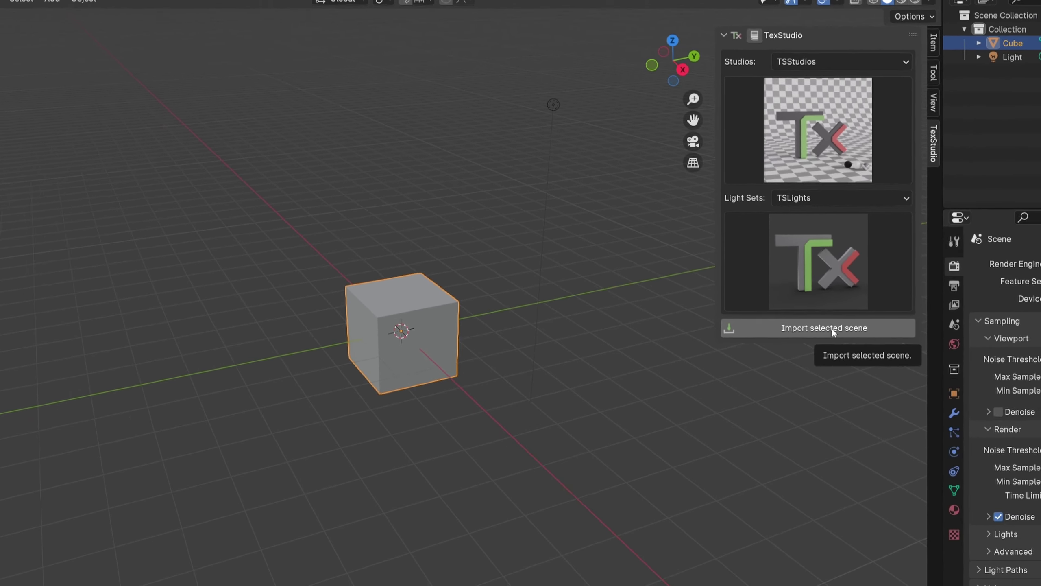
left_click(828, 328)
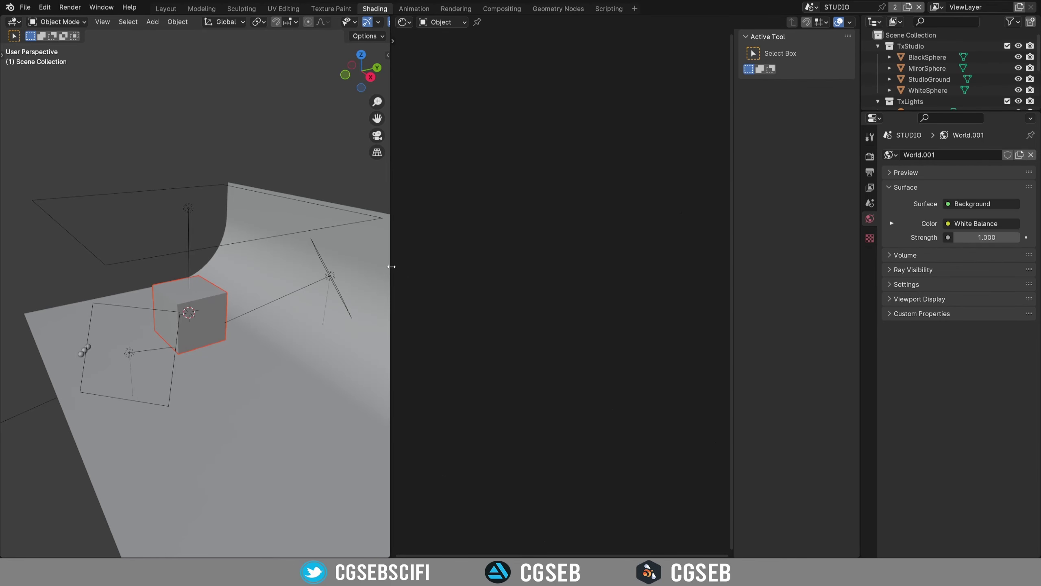
- Widen the 3D viewport, switch it to rendered shading, and select the studio ground
left_click_drag(389, 266, 493, 272)
middle_click_drag(225, 316, 323, 304)
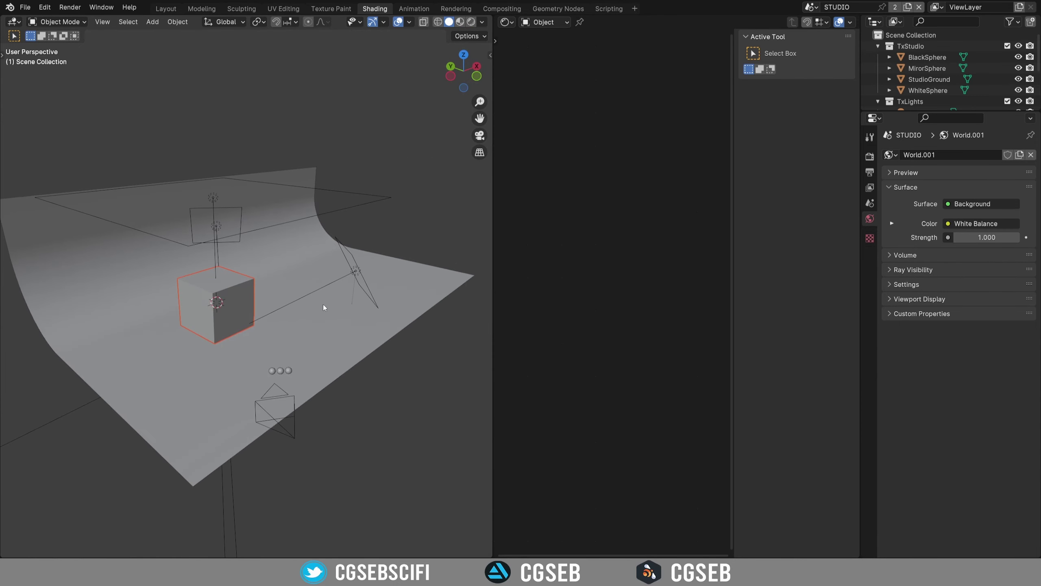
left_click(471, 22)
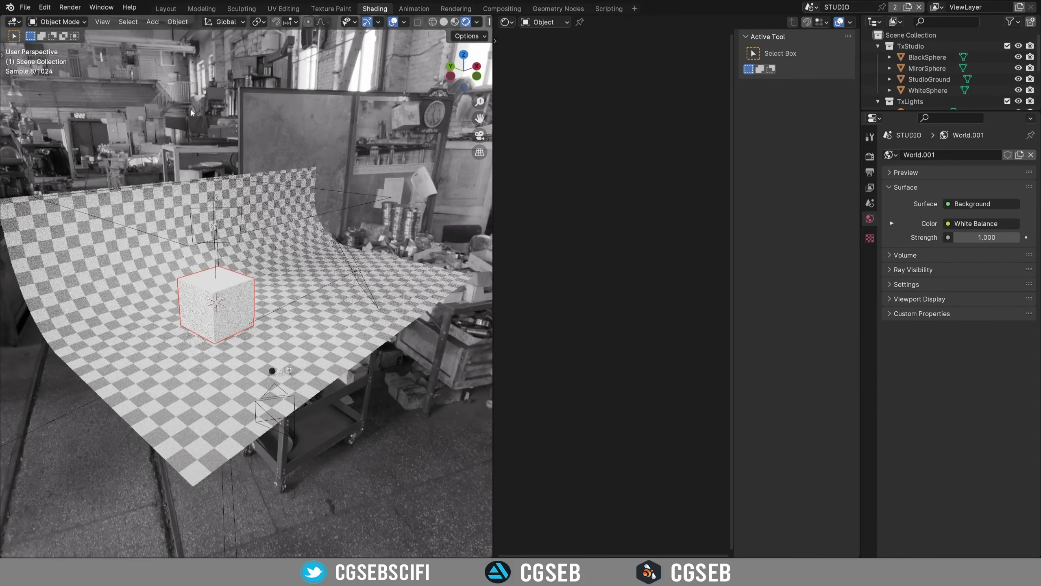
left_click(352, 276)
left_click(357, 272)
left_click(205, 202)
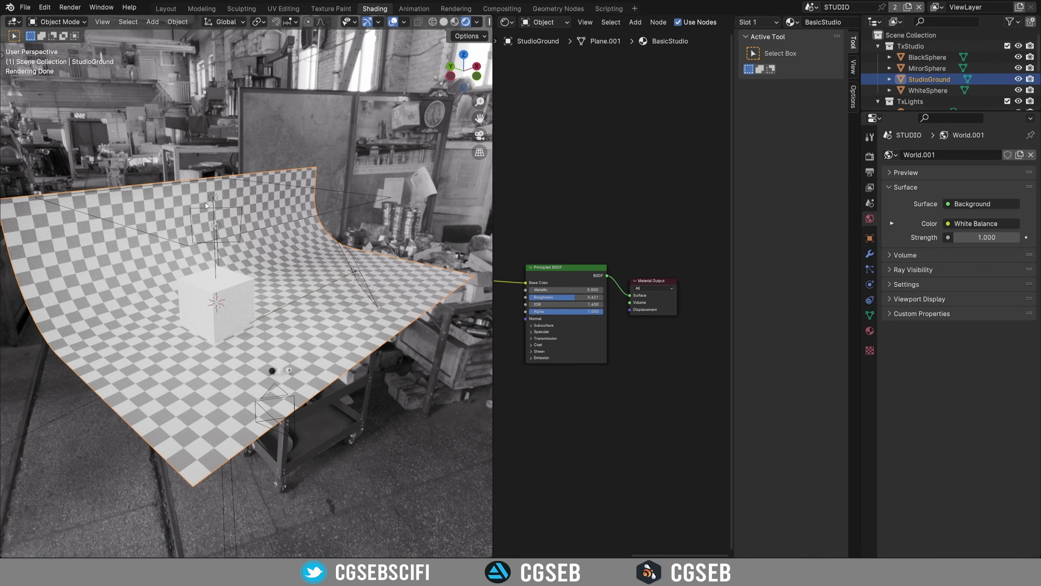
- Switch the TexStudio studio to Forest and update the scene
key("n")
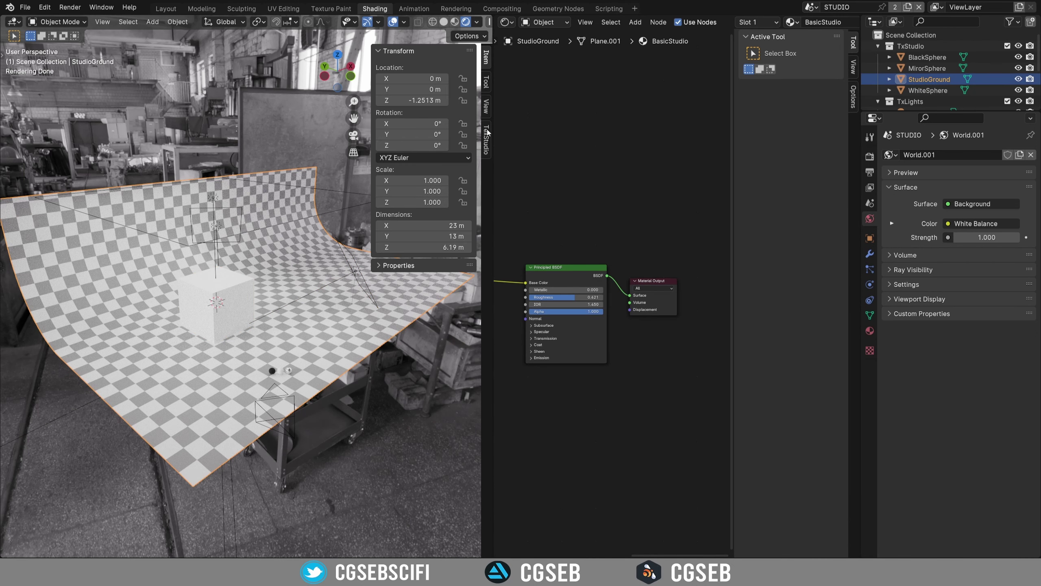
left_click(484, 139)
left_click(430, 135)
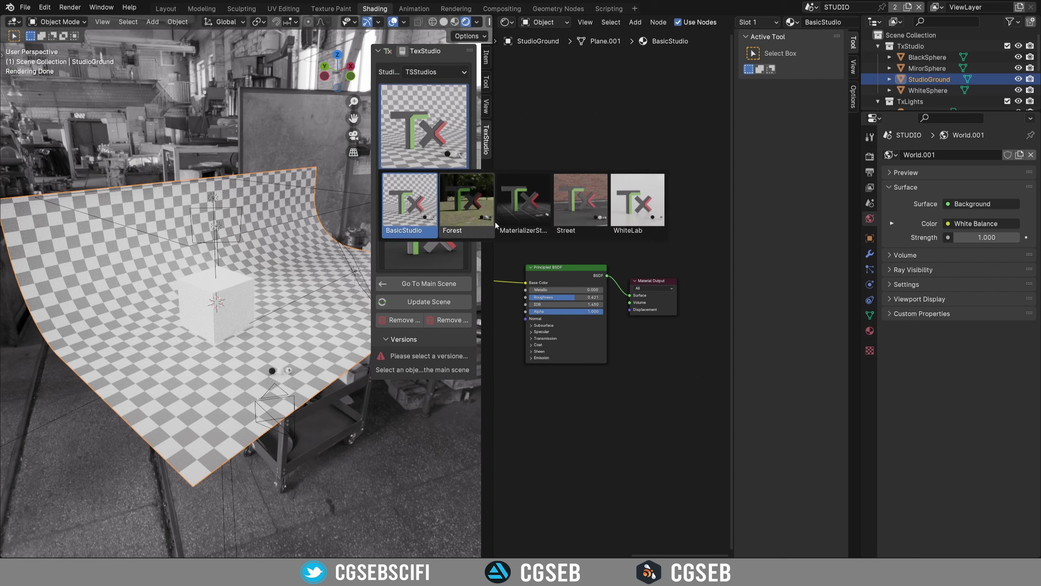
left_click(469, 208)
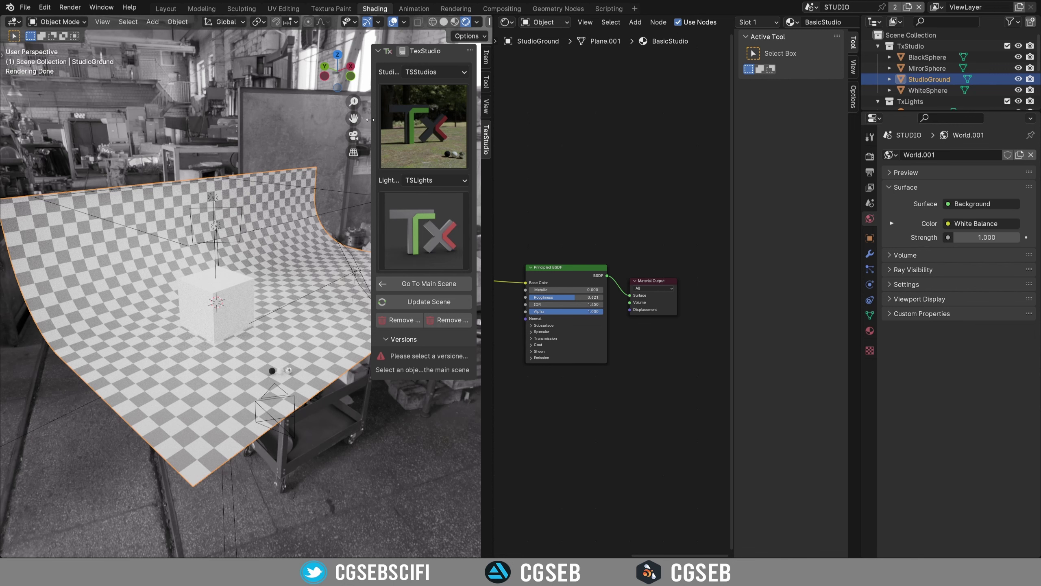
left_click_drag(370, 119, 347, 117)
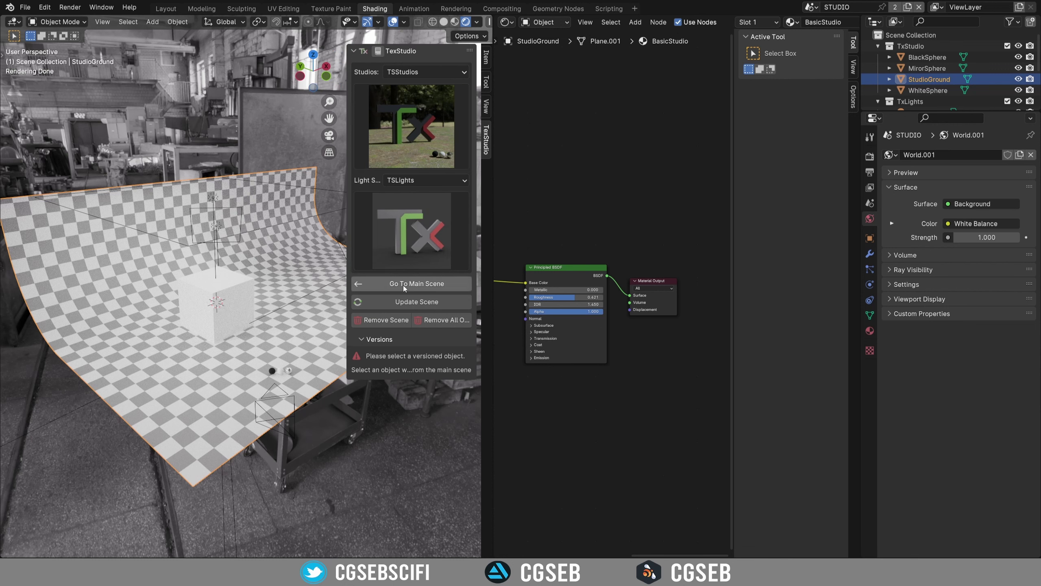
left_click(426, 304)
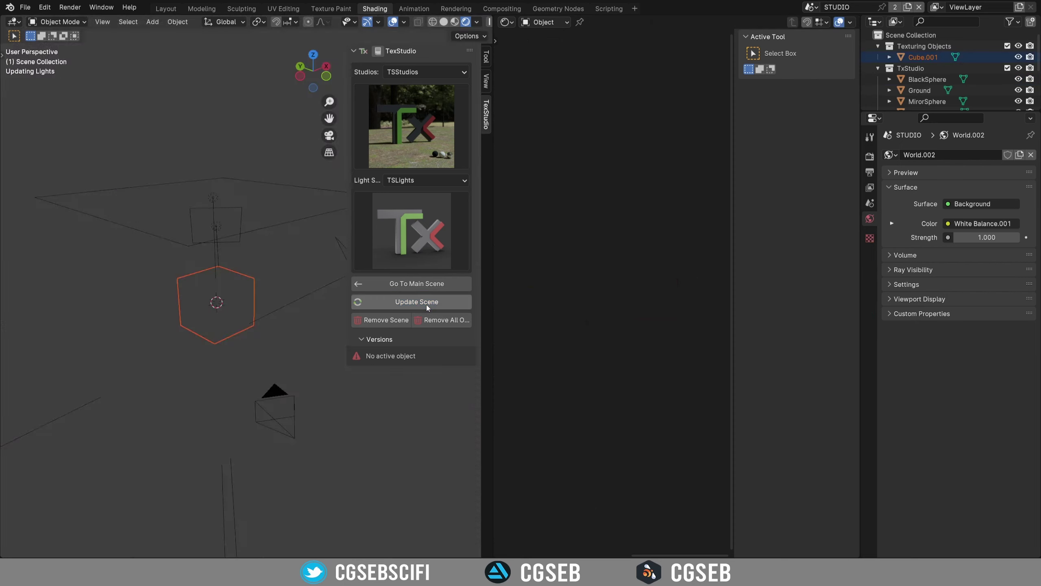
- Switch the light set to SideSilhouette and update the scene
left_click(418, 229)
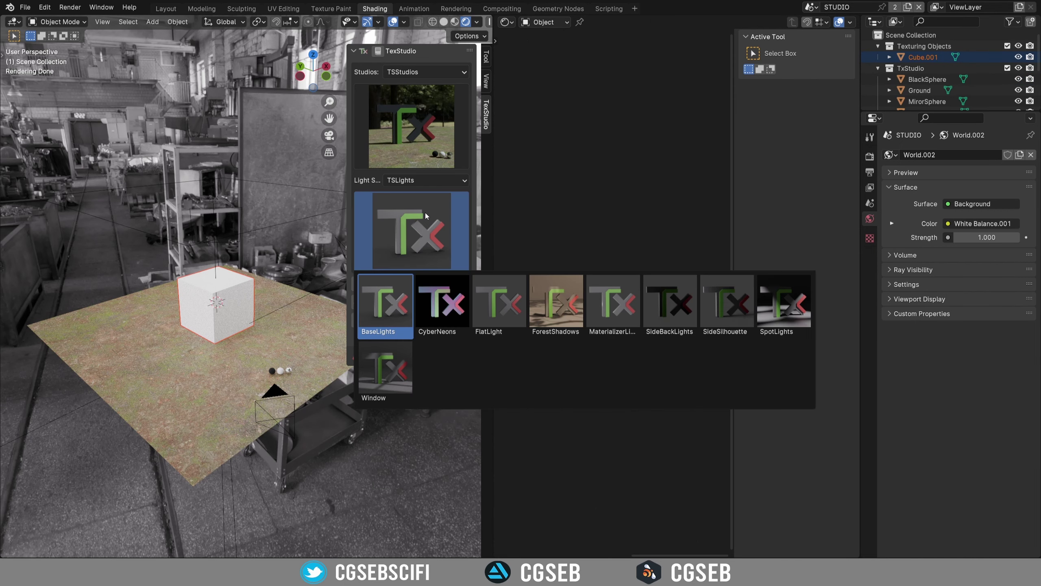
left_click(729, 307)
left_click(430, 302)
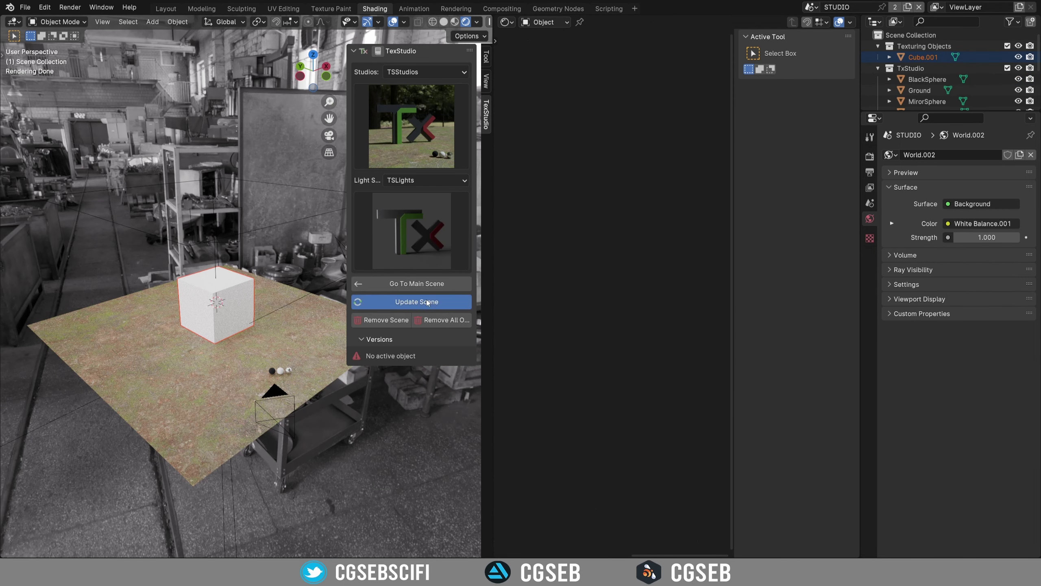
- Change the light set to BaseLights and the studio to WhiteLab, and update the scene
left_click(427, 232)
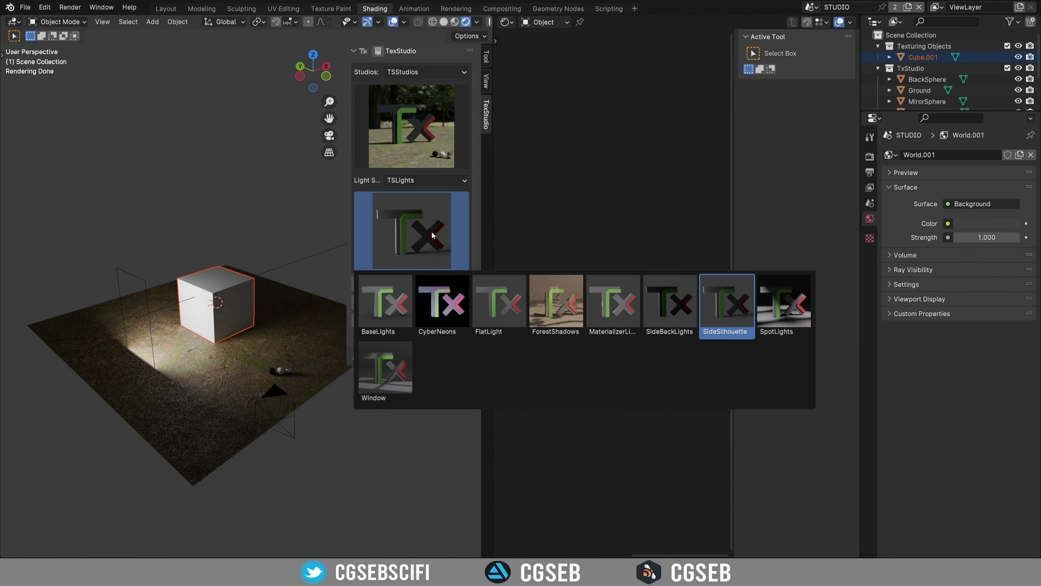
left_click(381, 306)
left_click(411, 143)
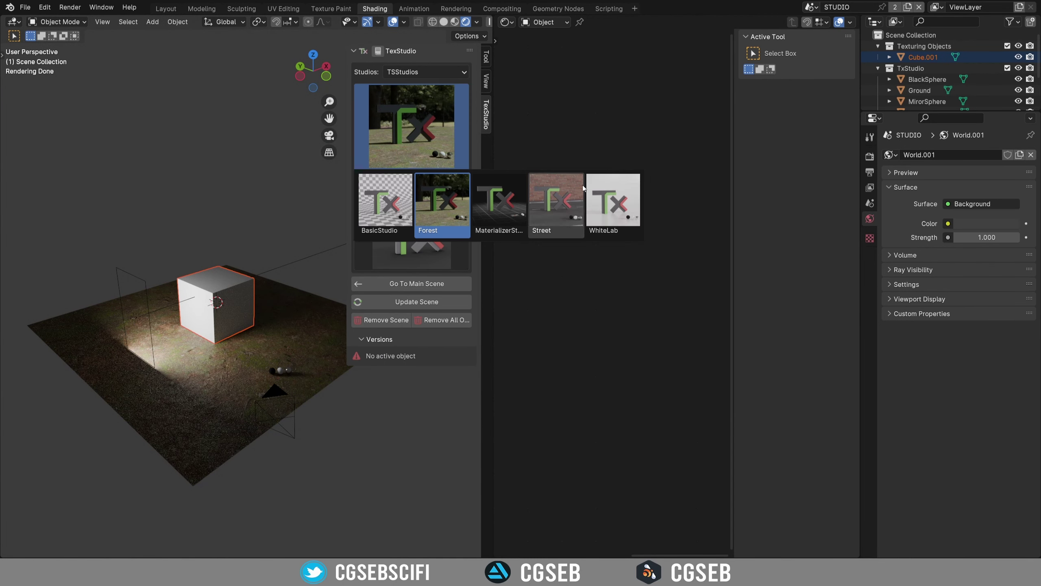
left_click(555, 207)
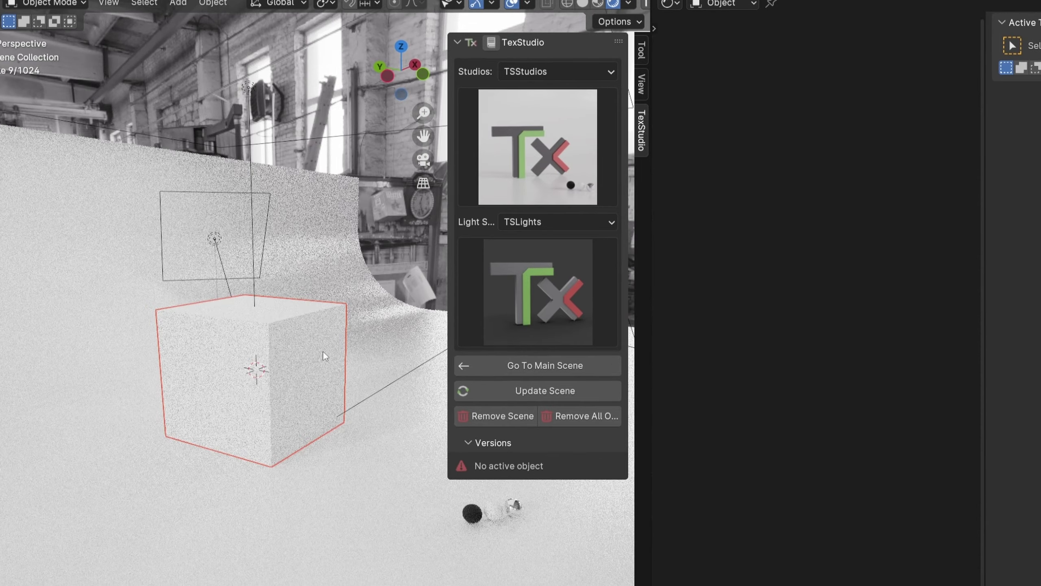
- Select the cube and rename its existing TexStudio version to Red
left_click(263, 341)
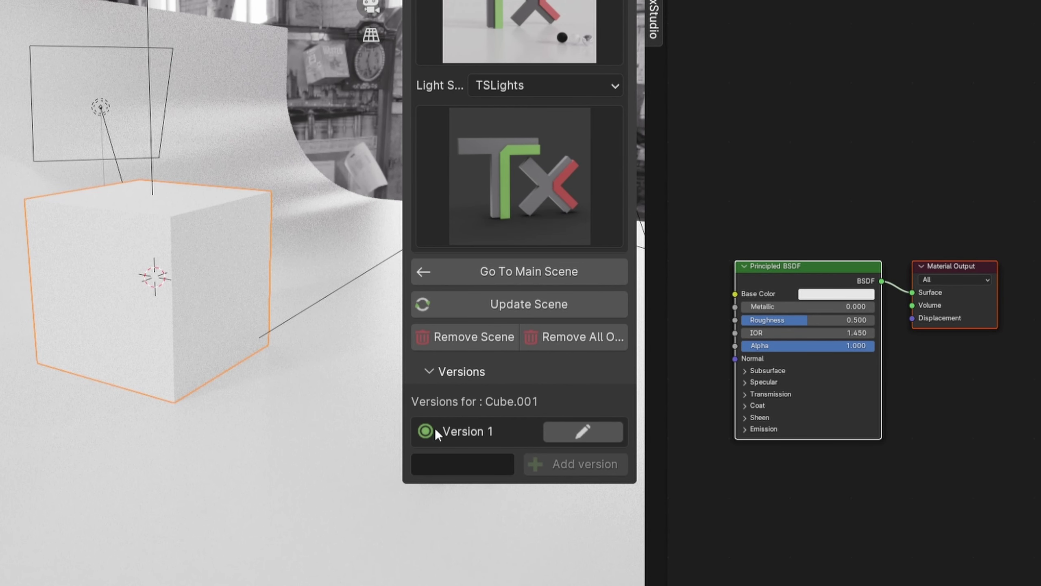
left_click(432, 369)
left_click(432, 369)
left_click_drag(402, 376, 362, 381)
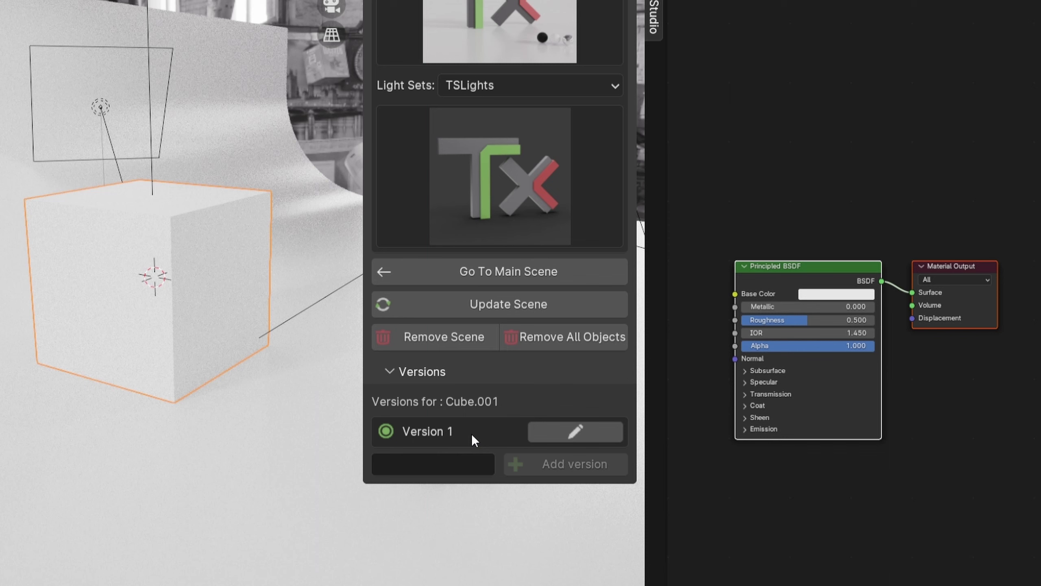
left_click(587, 431)
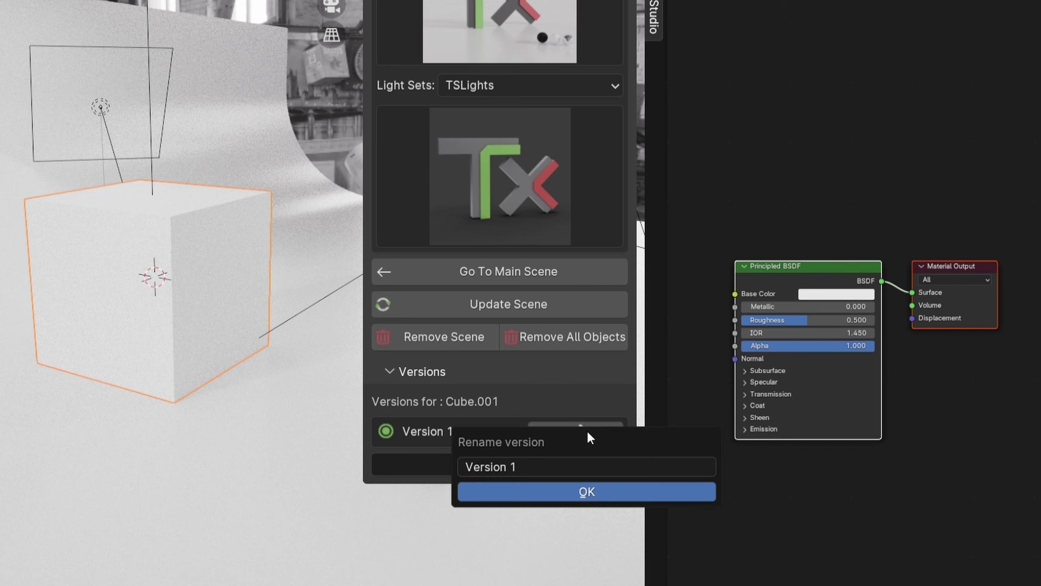
left_click(525, 465)
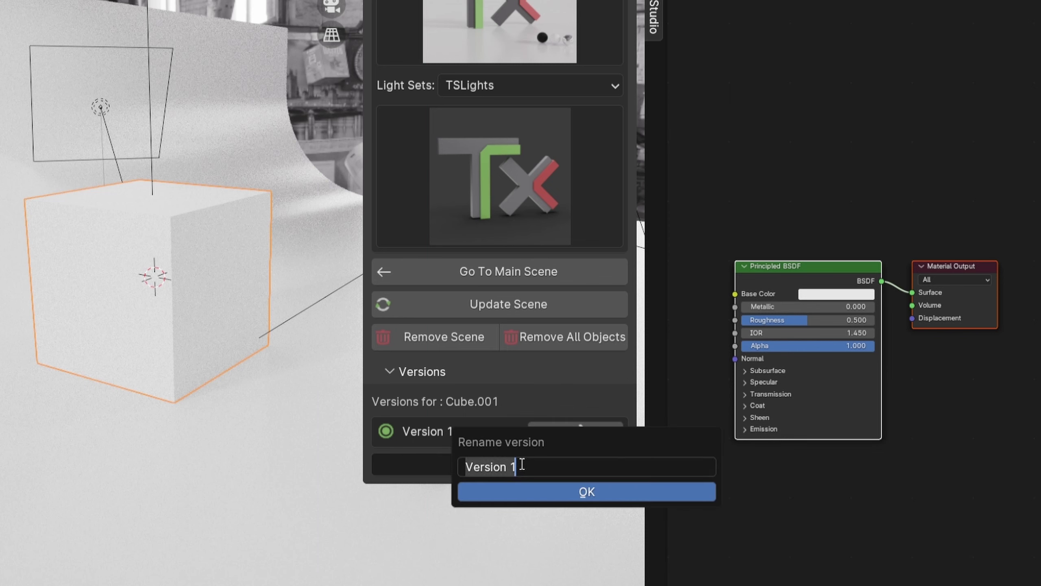
type("Red")
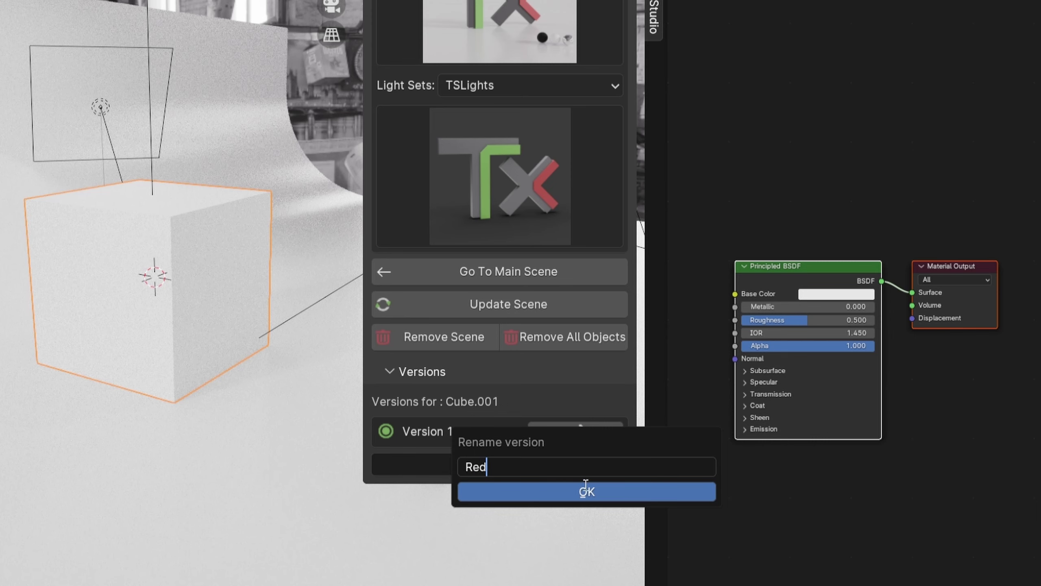
left_click(583, 495)
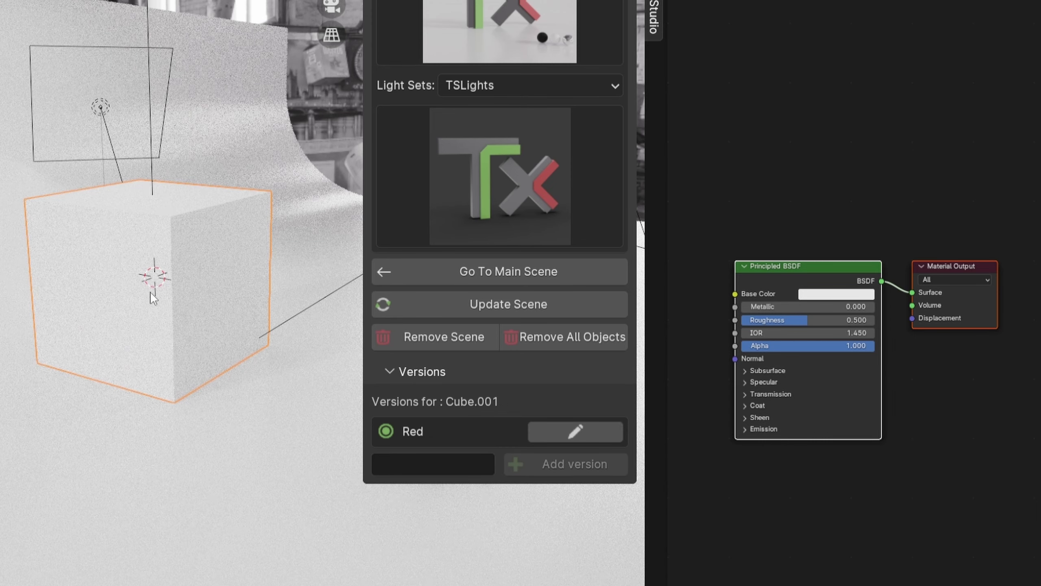
- Set the Base Color of the cube's Principled BSDF material to red
scroll(832, 230, "up", 4)
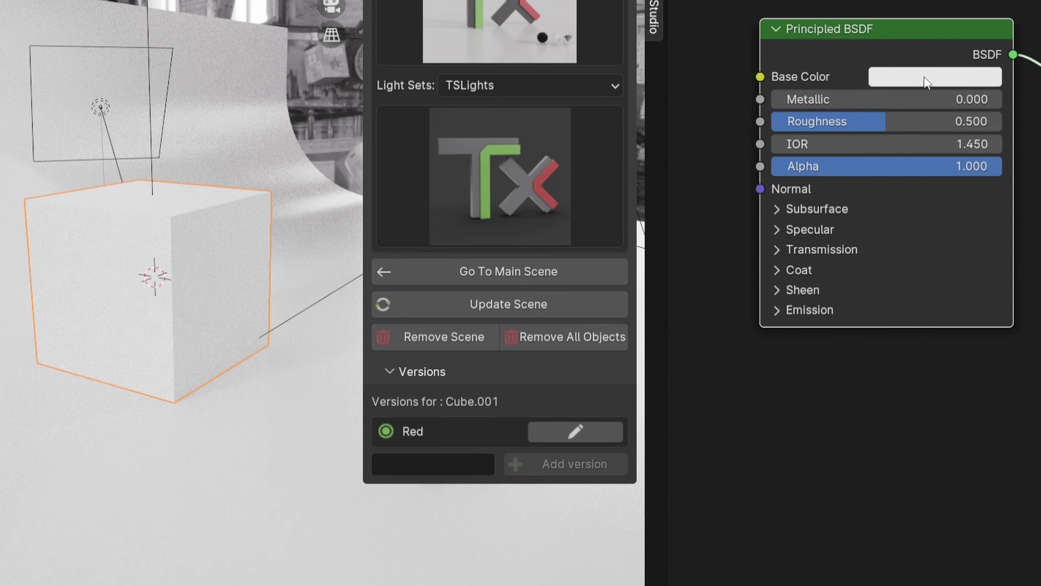
left_click(921, 81)
left_click(979, 278)
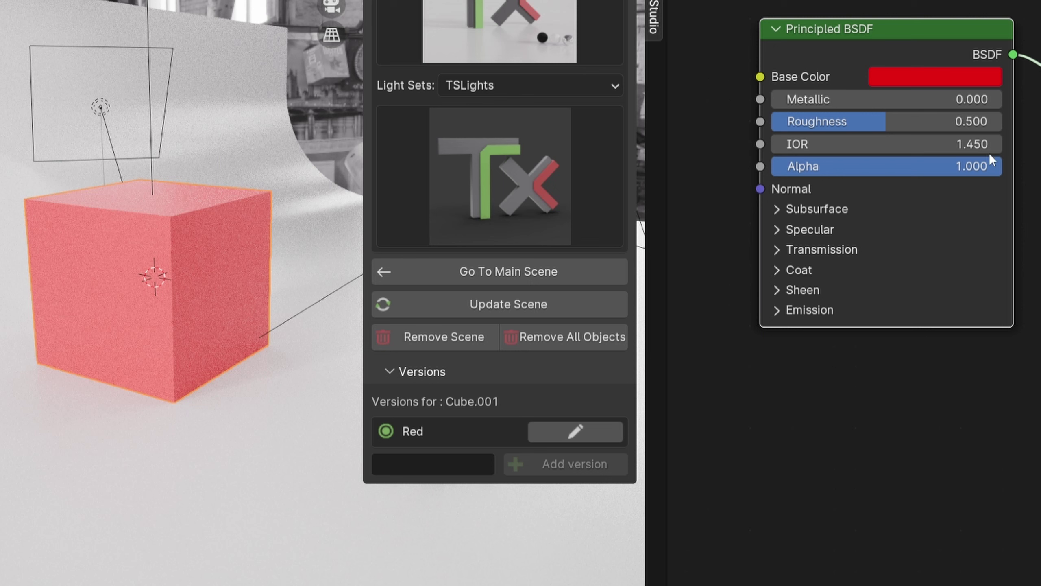
- Add a new TexStudio version named Blue for the cube
left_click(446, 462)
key("Return")
left_click(550, 460)
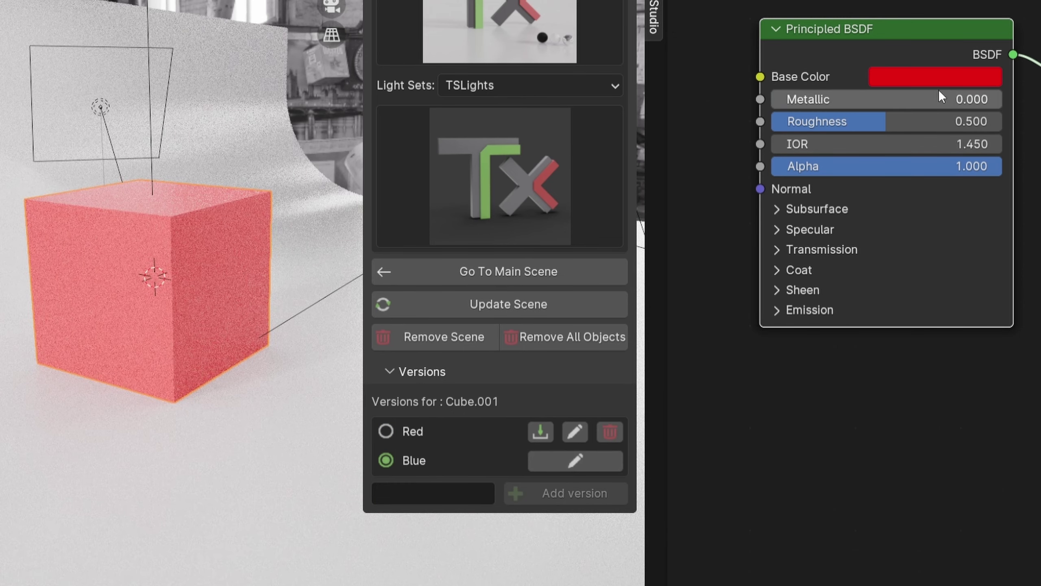
- Set the Base Color of the Blue version's Principled BSDF material to blue
left_click(926, 78)
left_click(1039, 129)
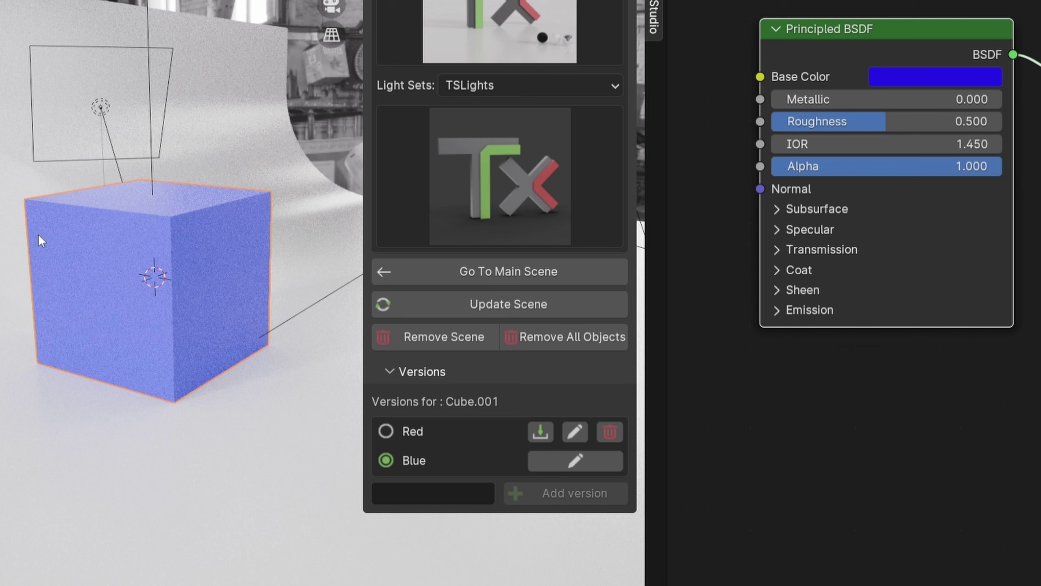
- Switch the cube between its Red and Blue TexStudio versions, ending with Red applied
left_click(548, 433)
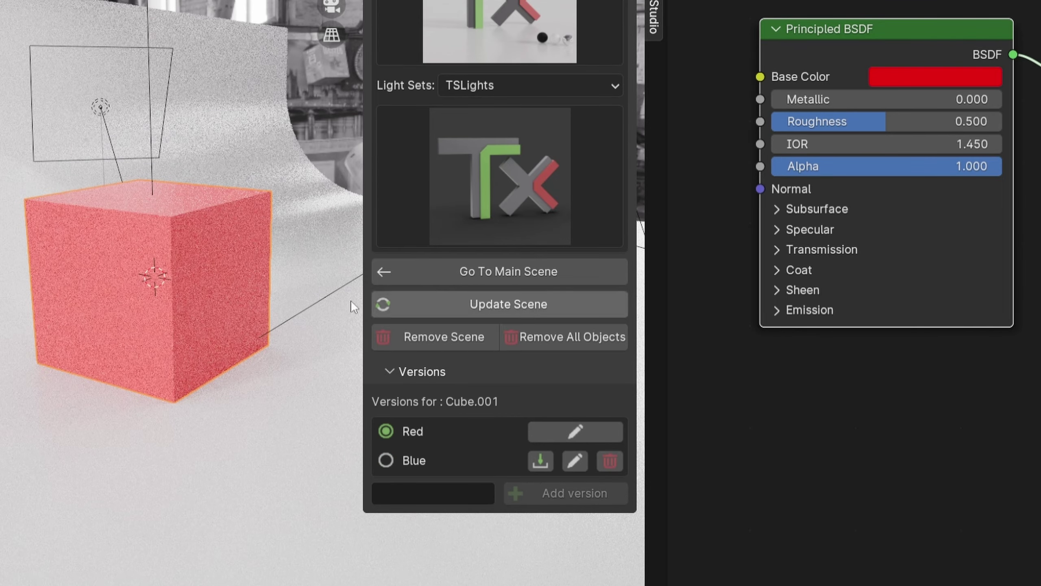
left_click(539, 462)
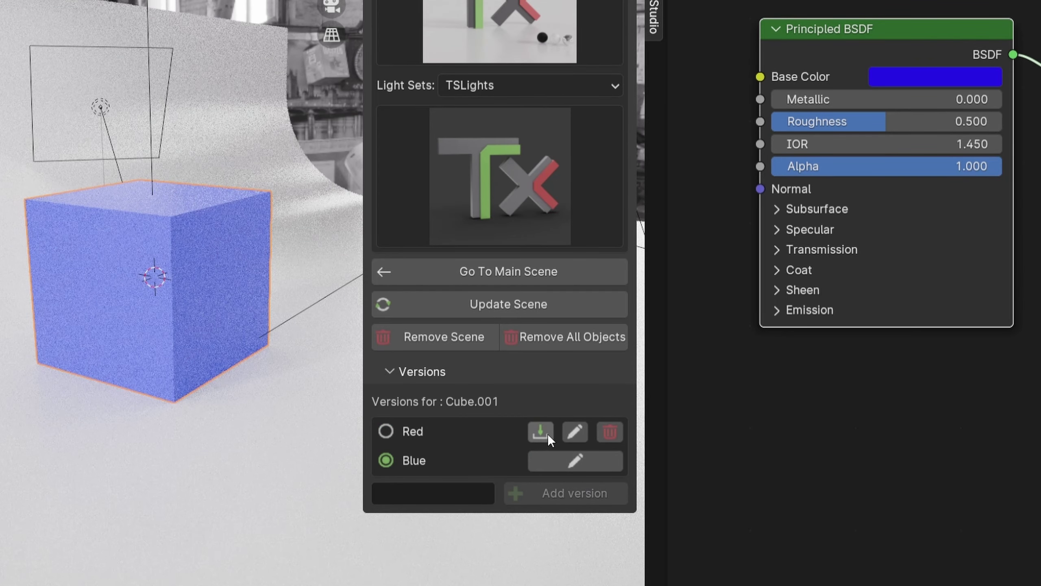
left_click(547, 433)
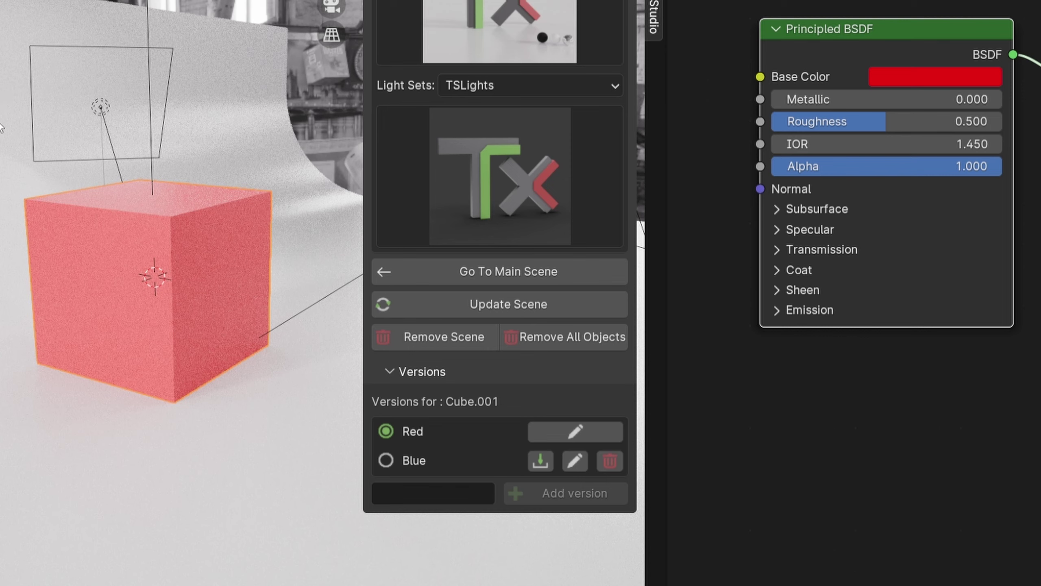
- Return to the main scene and show the cube in the Layout workspace with rendered viewport shading
left_click(462, 279)
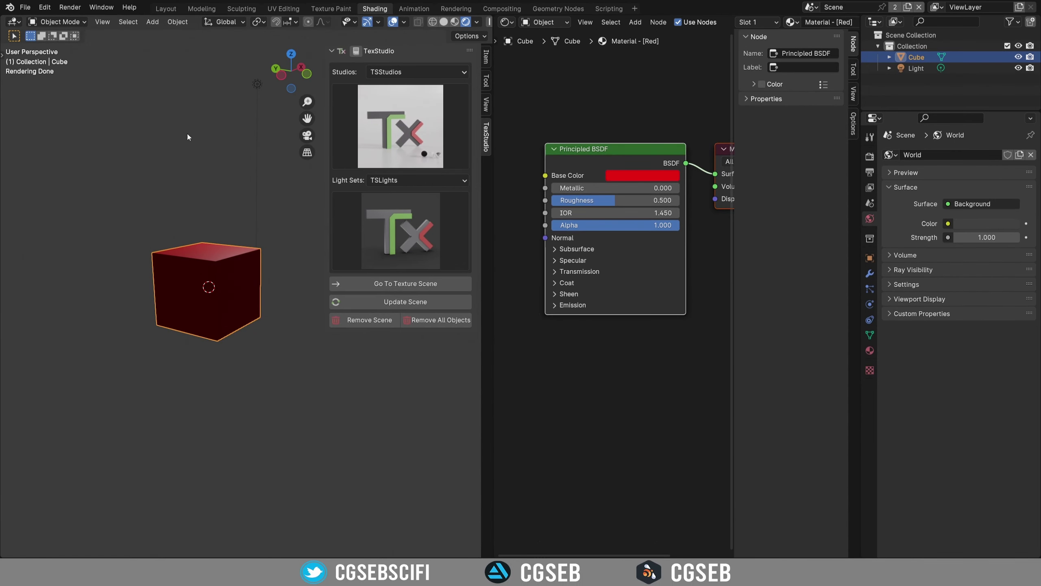
middle_click_drag(204, 287, 189, 162)
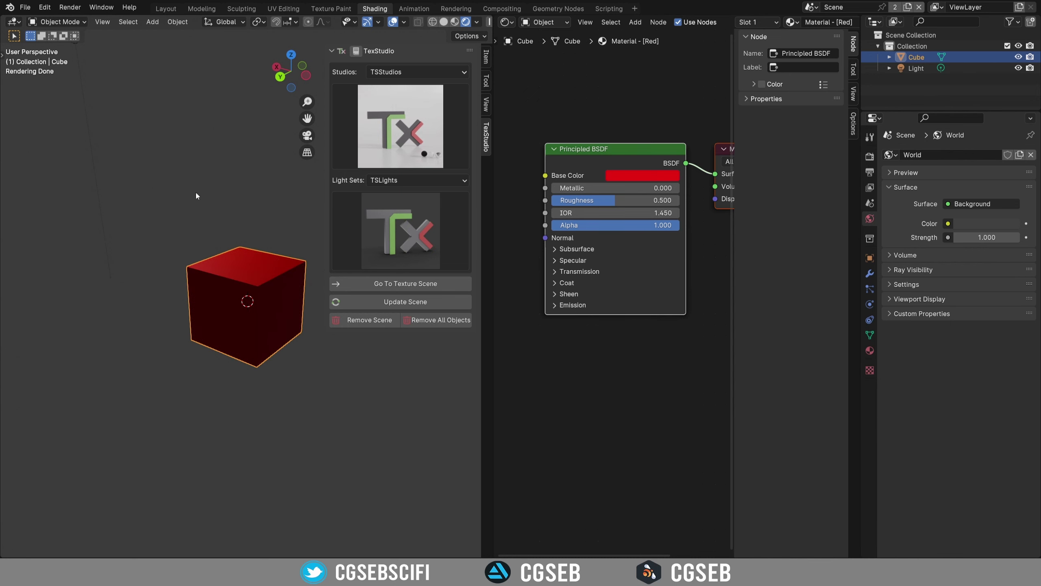
left_click(166, 8)
middle_click_drag(378, 264, 609, 210)
left_click(839, 21)
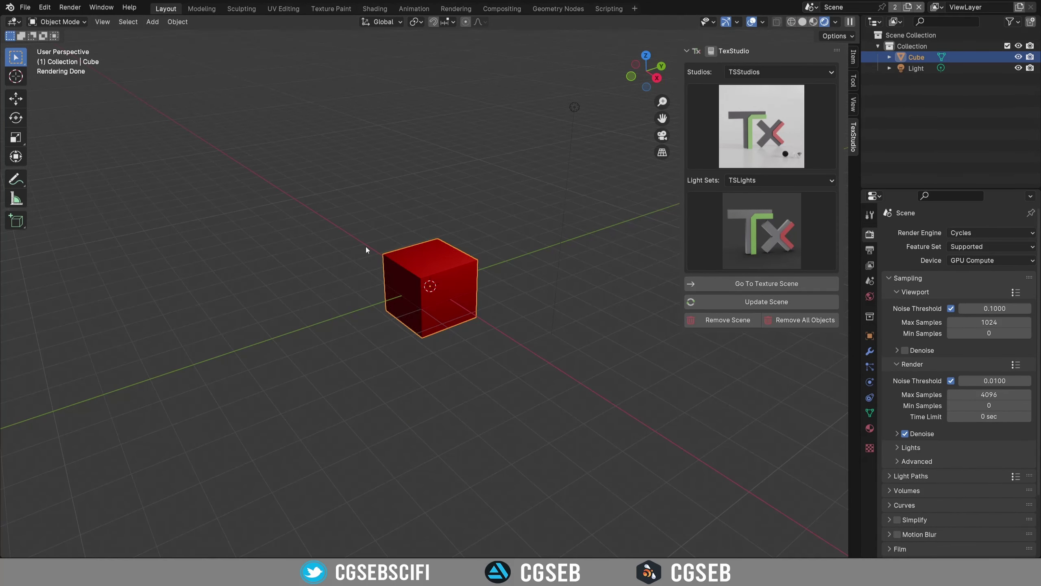
- Apply the Blue version to the cube in the texture scene and return to the main scene
left_click(765, 285)
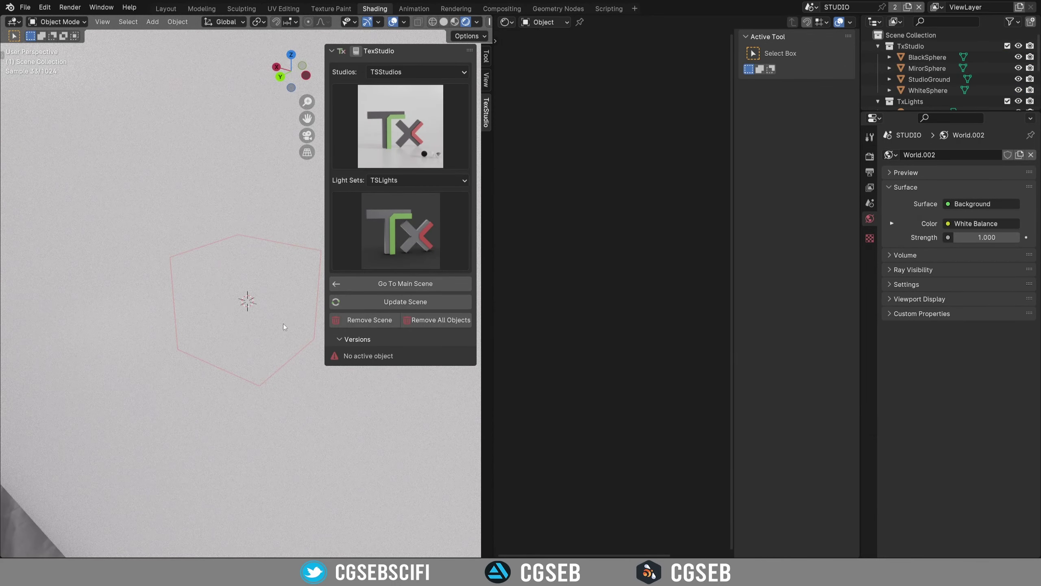
middle_click_drag(285, 327, 44, 164)
left_click(210, 267)
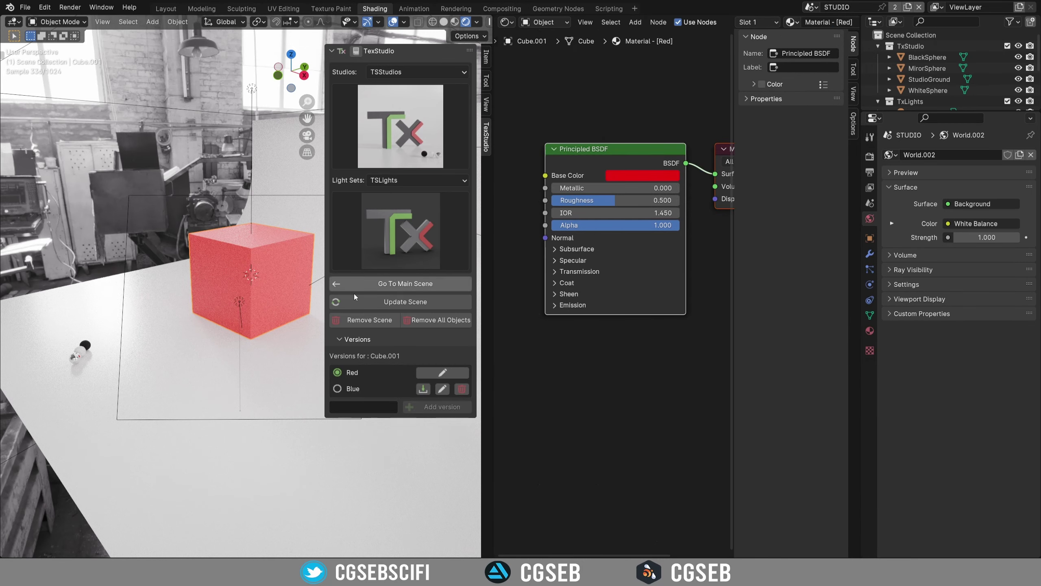
left_click(423, 389)
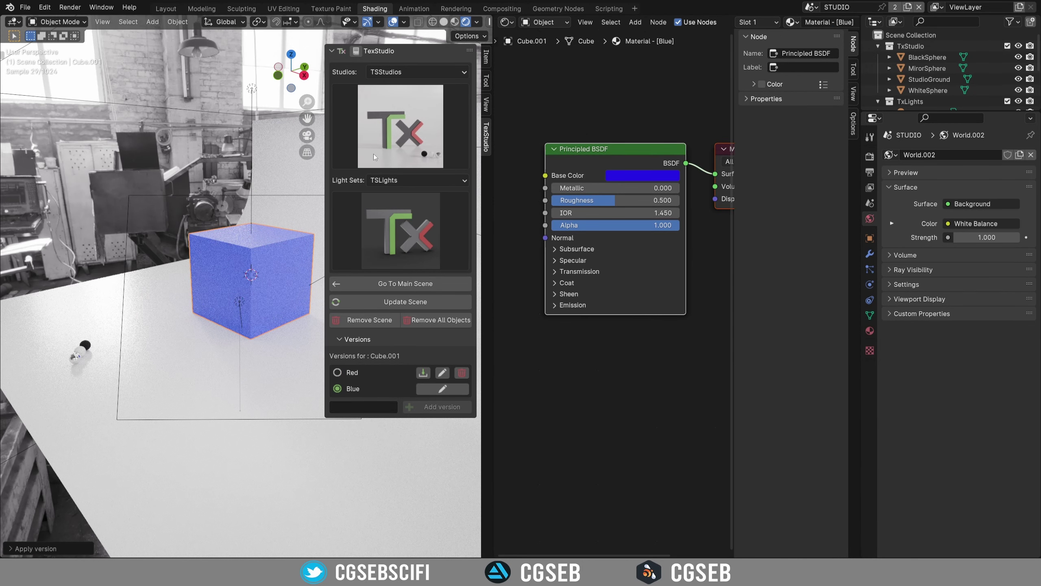
left_click(377, 284)
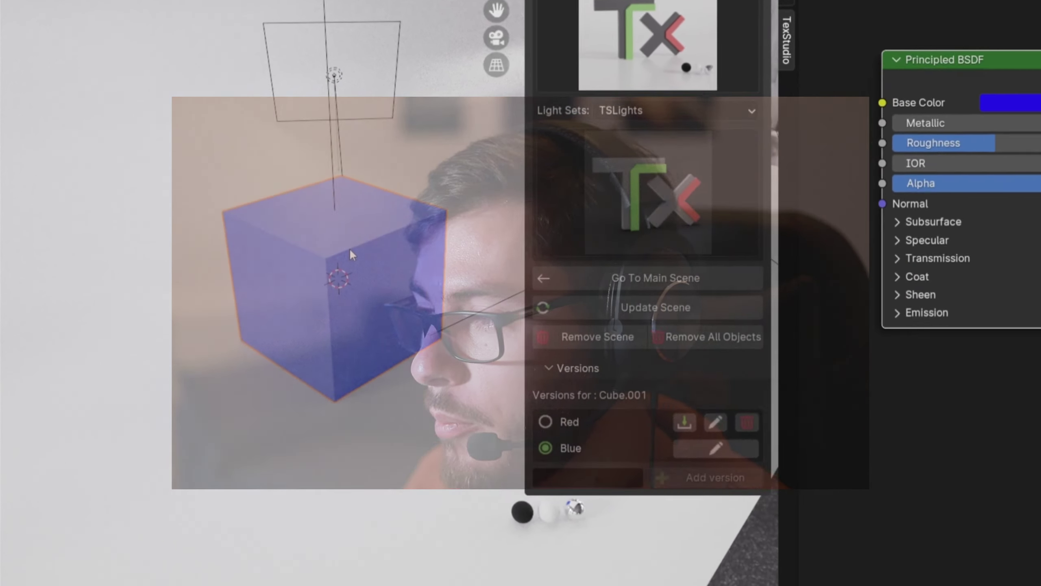
- Try to apply the scale of the cube in the texture scene with new object-data users
key("ctrl+a")
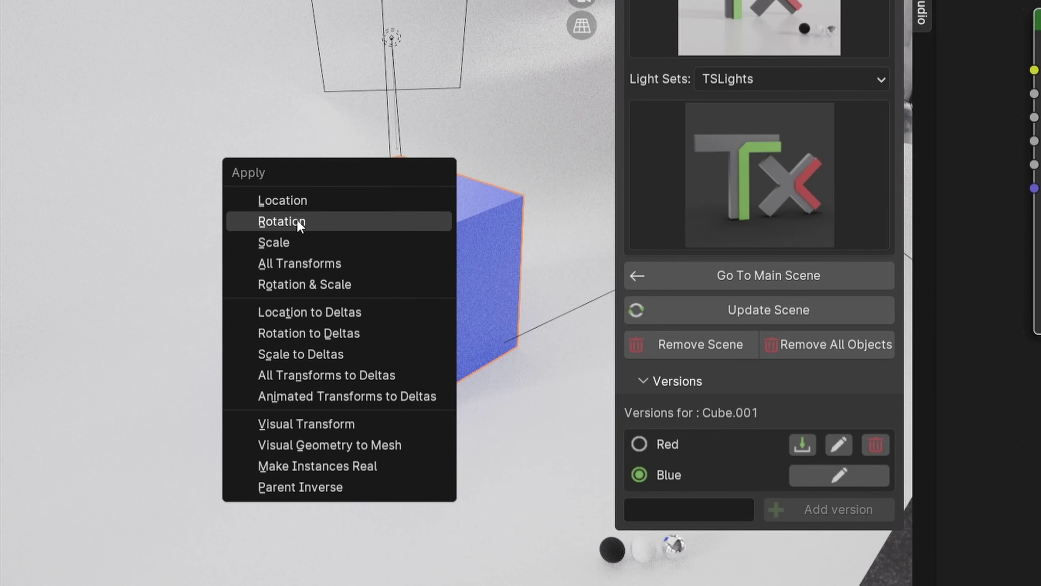
left_click(289, 239)
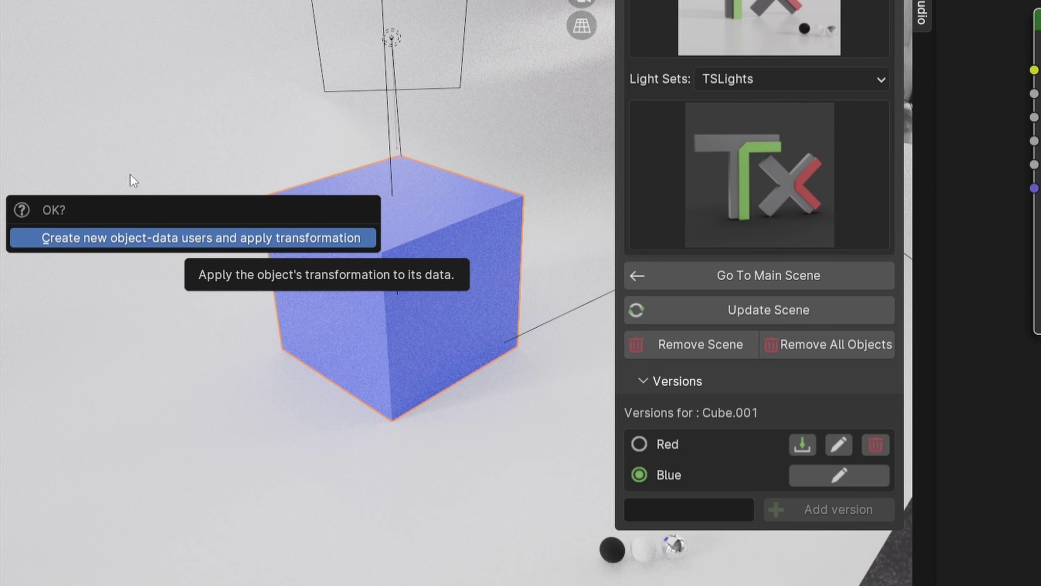
left_click(282, 237)
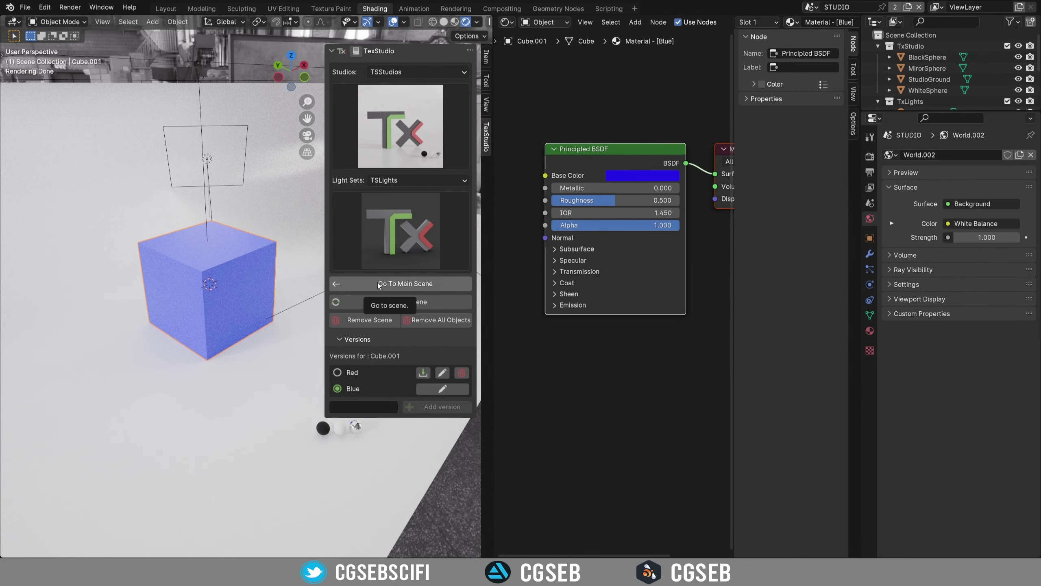
- Compare the cube in the main scene and the texture scene, ending with it selected in the texture scene
left_click(378, 284)
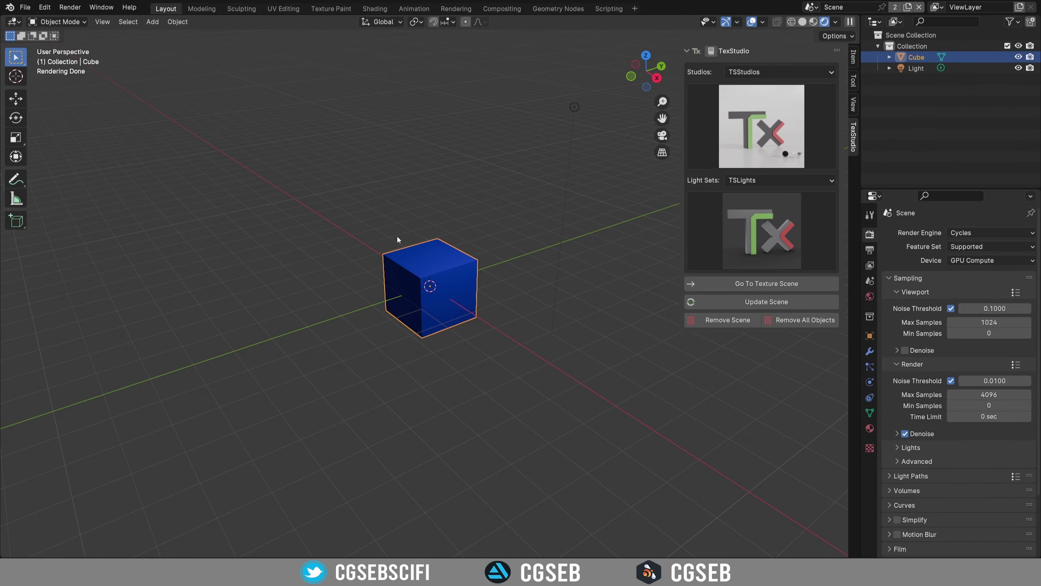
left_click(763, 283)
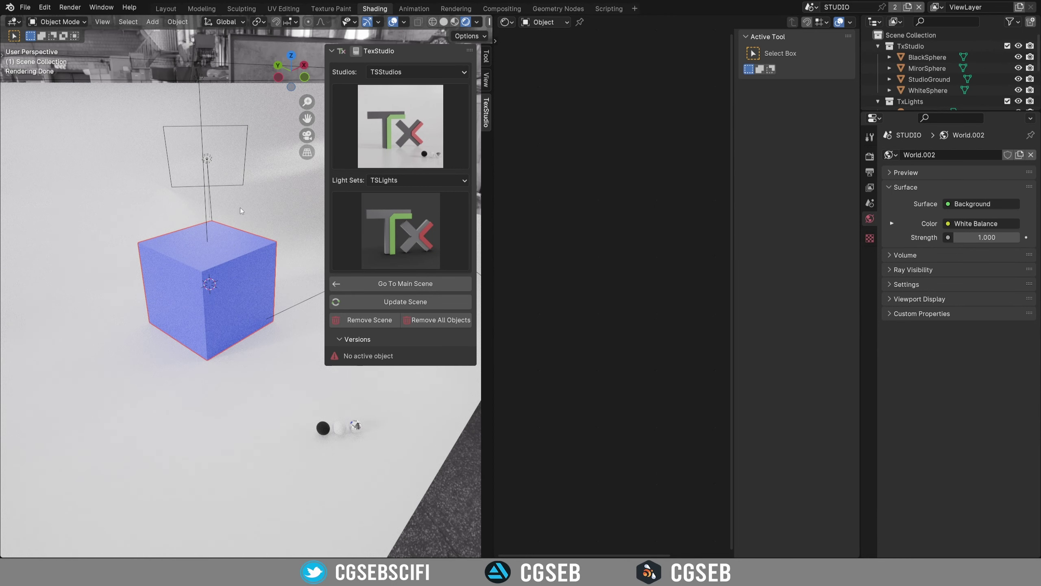
left_click(212, 247)
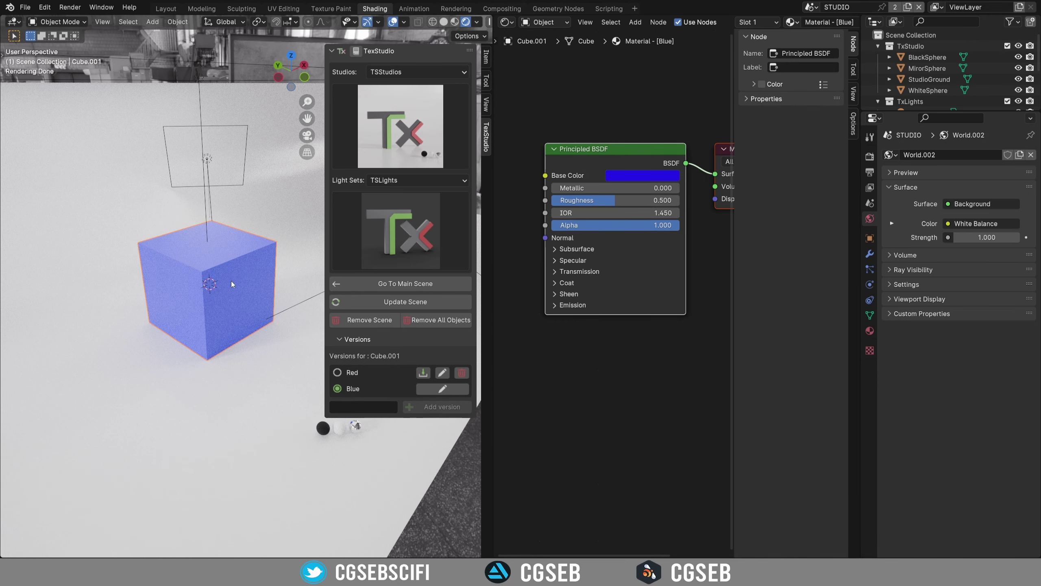
left_click(393, 284)
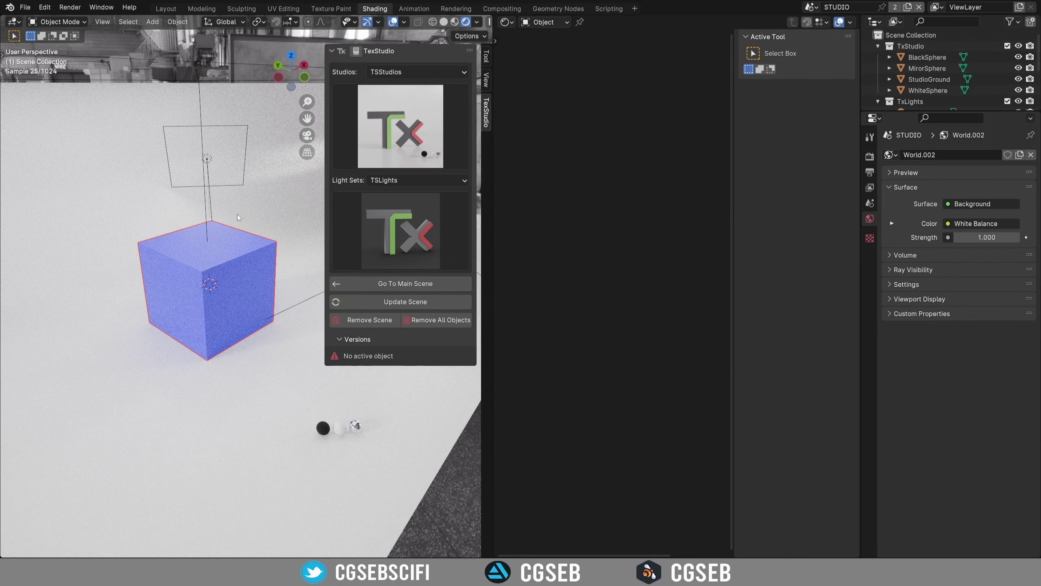
left_click(210, 264)
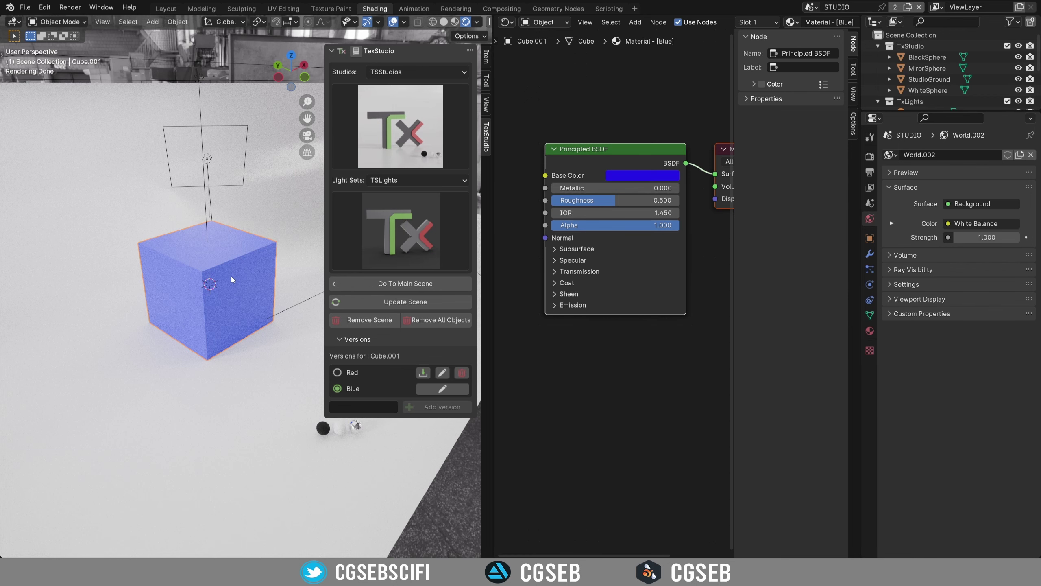
left_click(390, 284)
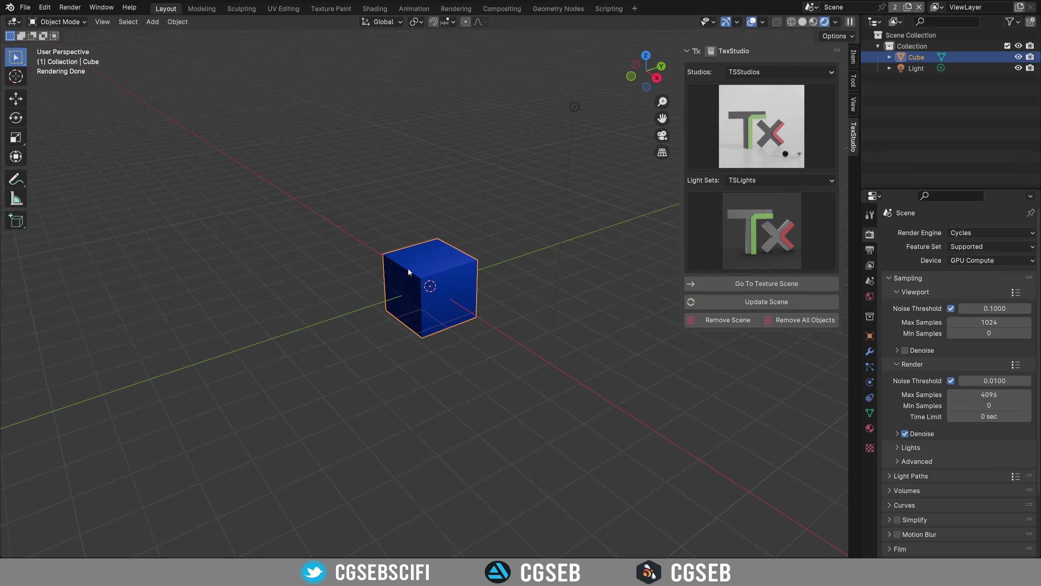
left_click(745, 285)
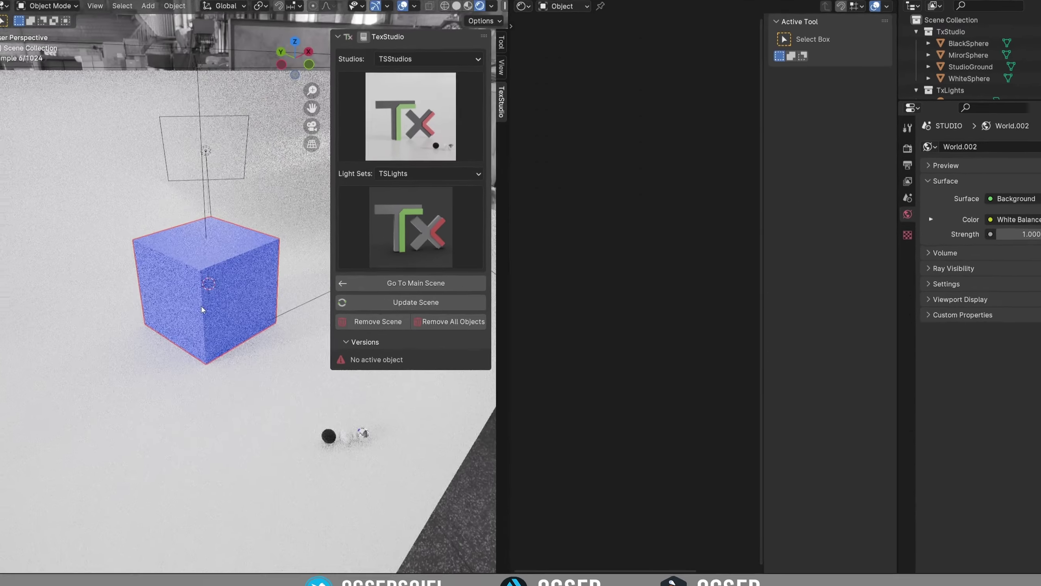
left_click(222, 321)
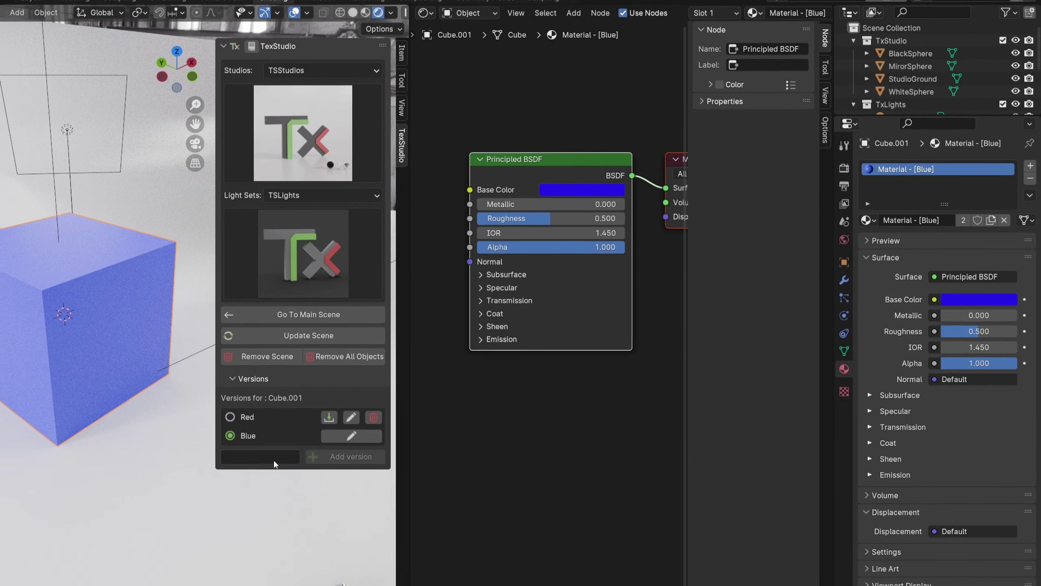
- Add a new TexStudio version named "Yellow and green" for the cube
left_click(228, 470)
type("Yellow a")
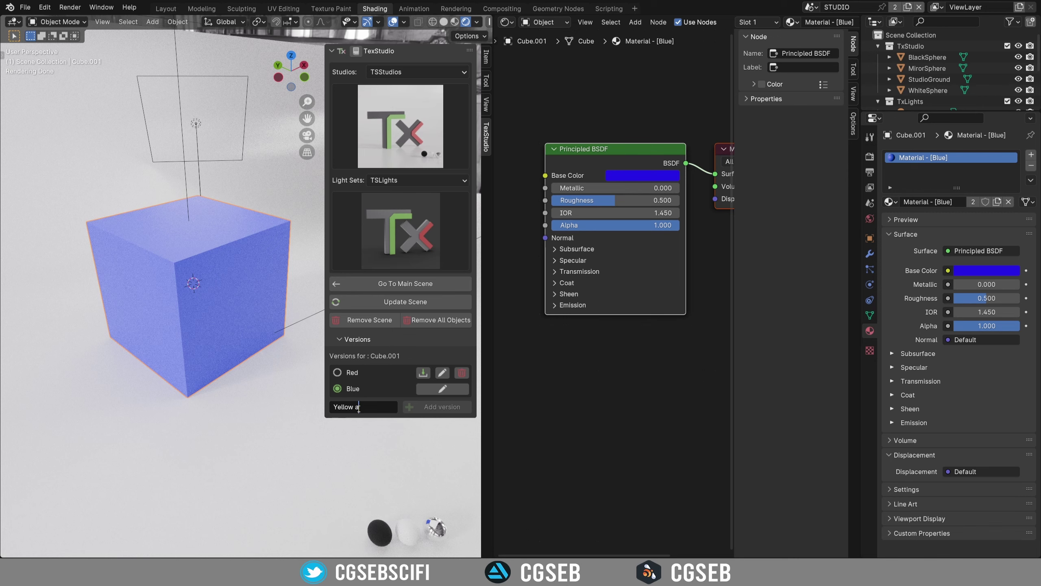
type("nd green")
key("Return")
left_click(430, 408)
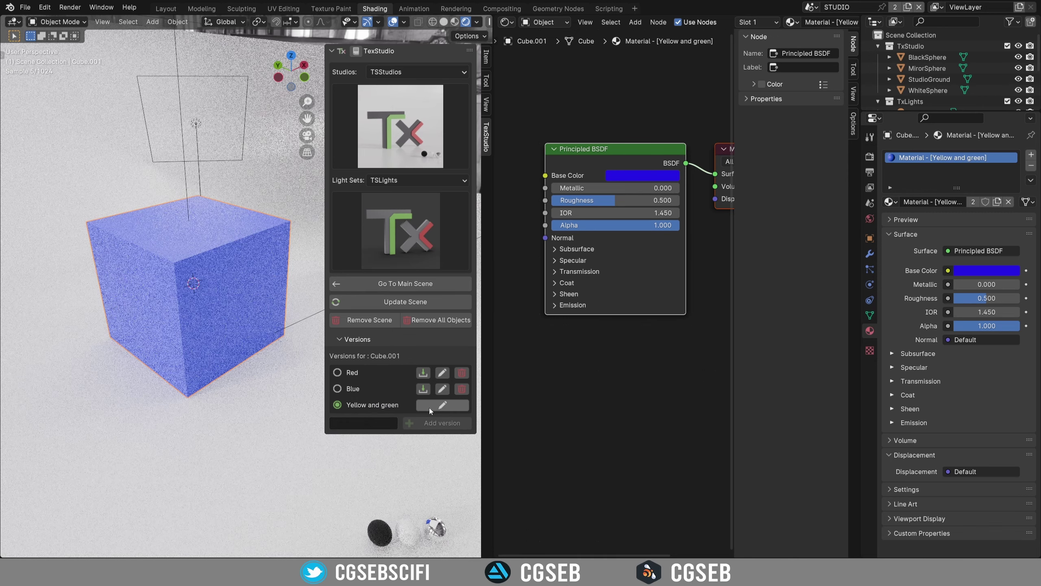
- Set the Base Color of the Yellow and green version's material to yellow
left_click(642, 175)
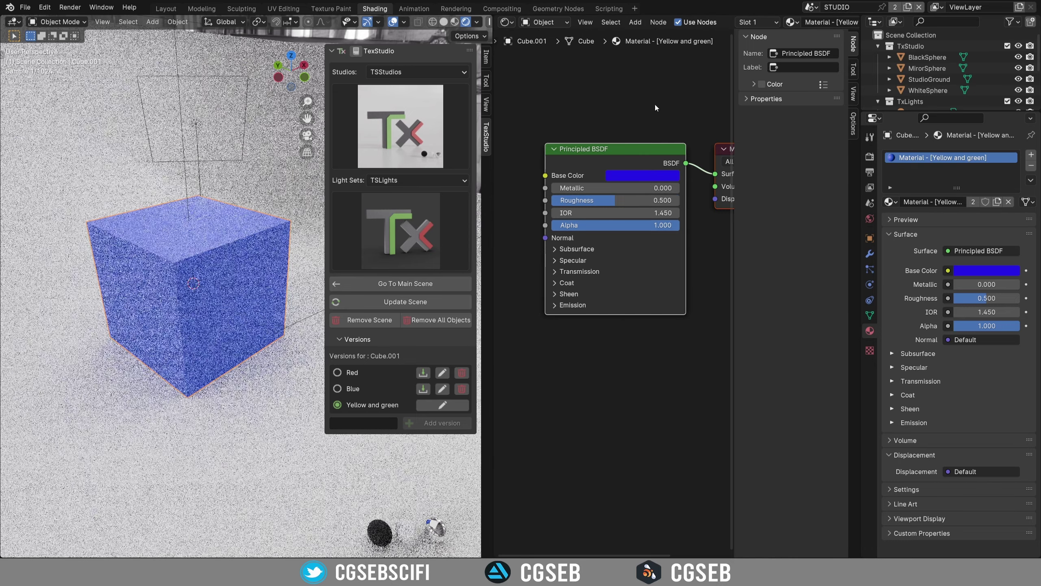
left_click(646, 173)
left_click(636, 245)
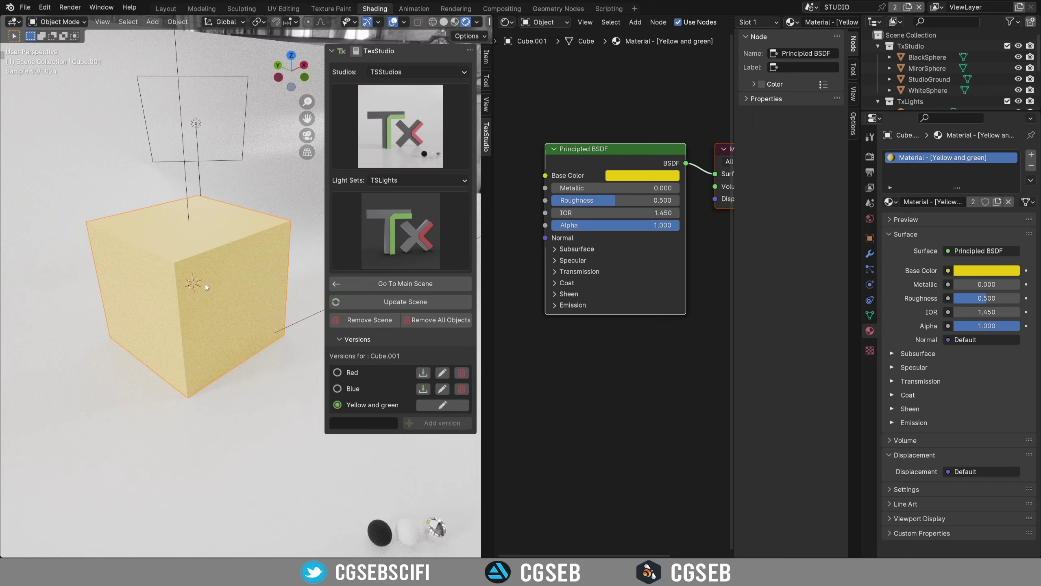
- In Edit Mode, select the cube's side faces and add a second material slot with a new material named green
key("Tab")
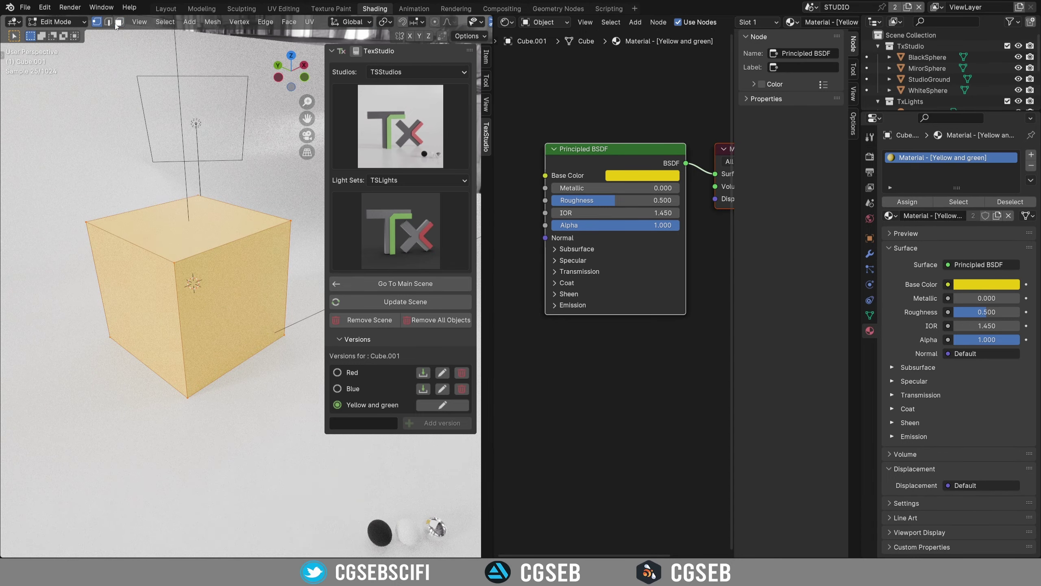
key("alt+a")
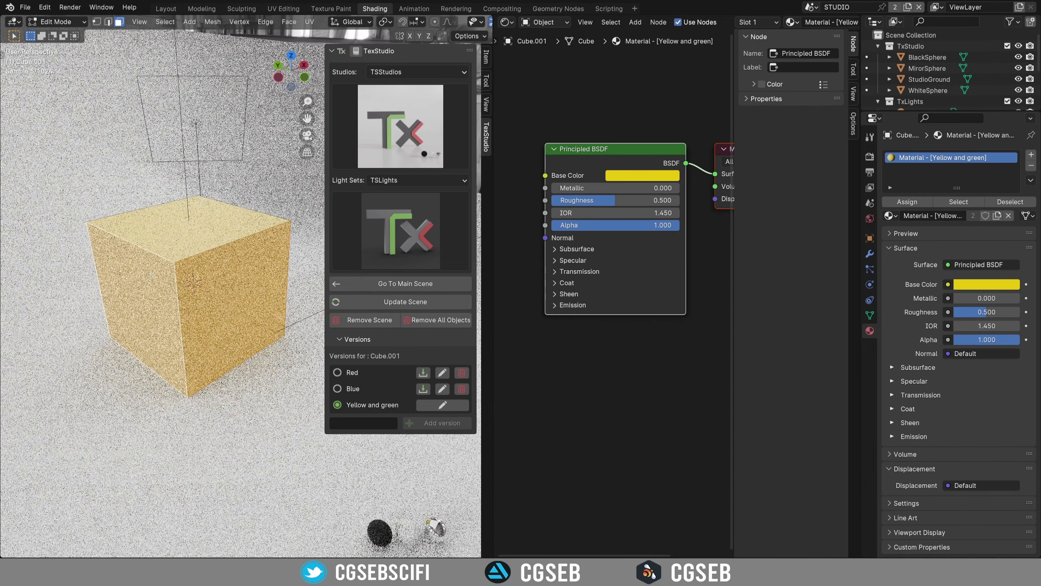
left_click(1030, 155)
left_click(928, 235)
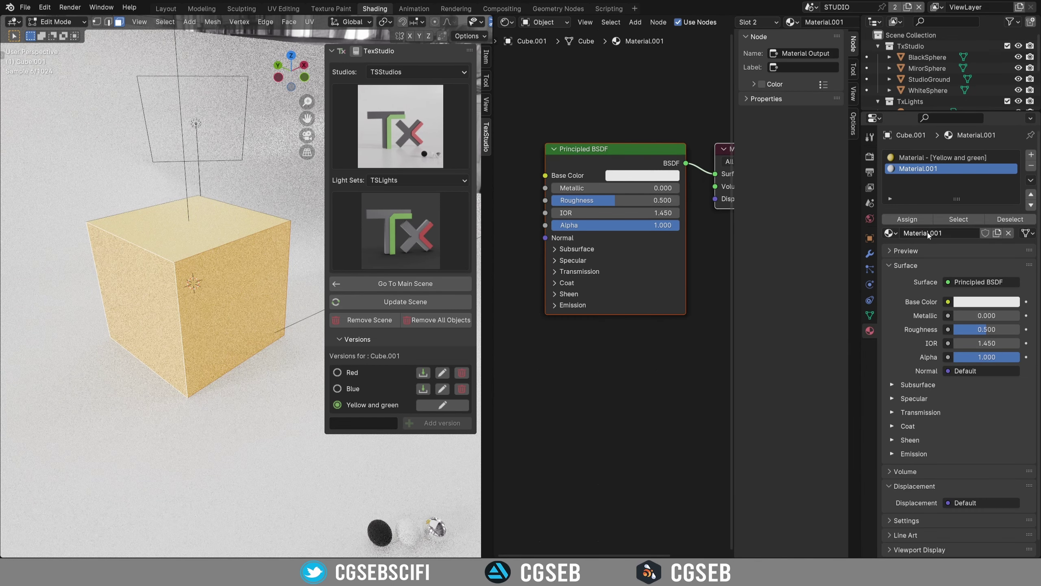
key("ctrl+a")
key("BackSpace")
type("green")
key("Return")
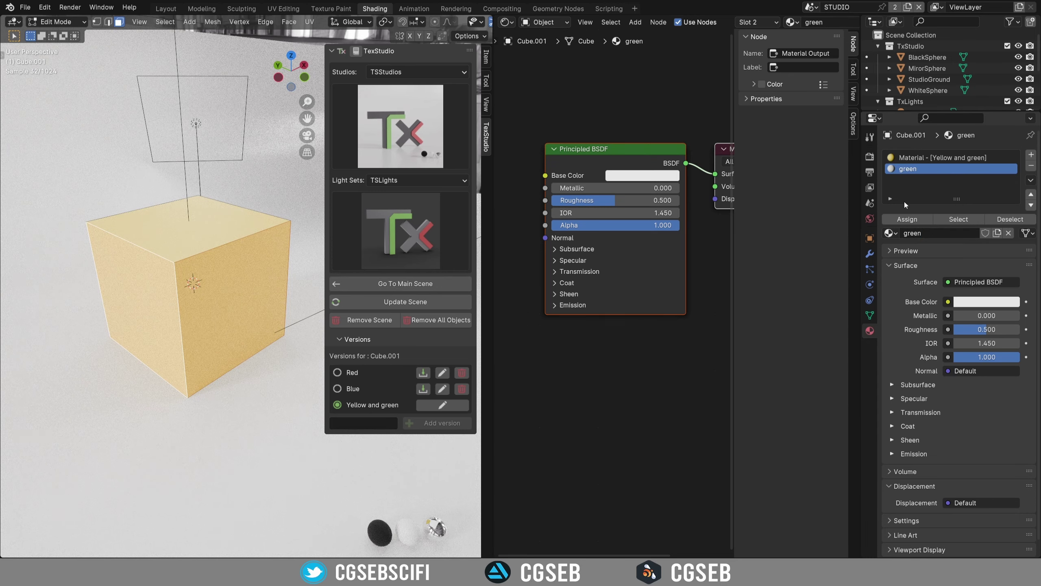
- Assign the green material to the selected side faces, set its Base Color to green, and return to Object Mode
left_click(911, 220)
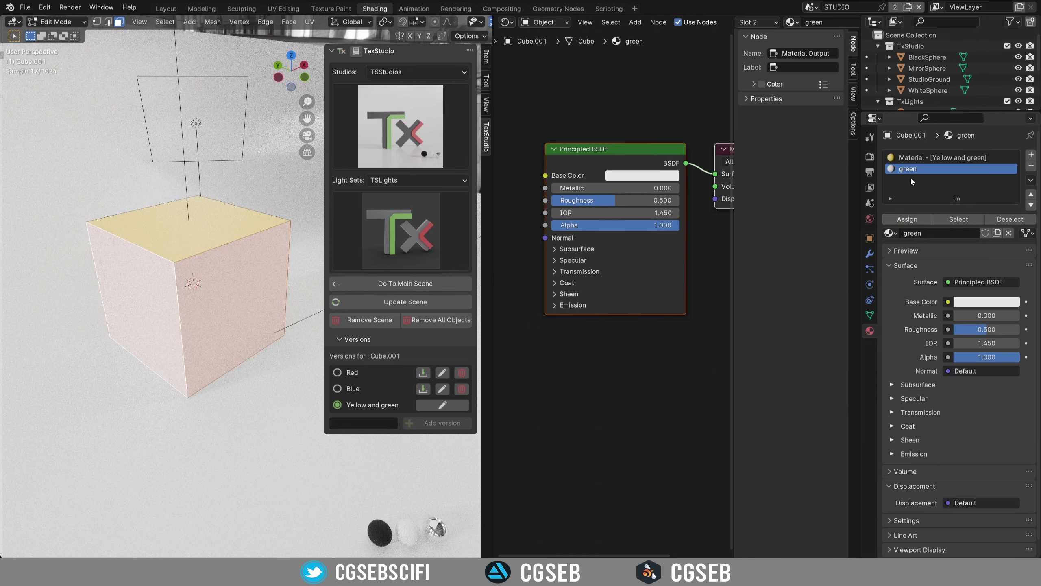
left_click(639, 179)
left_click(641, 217)
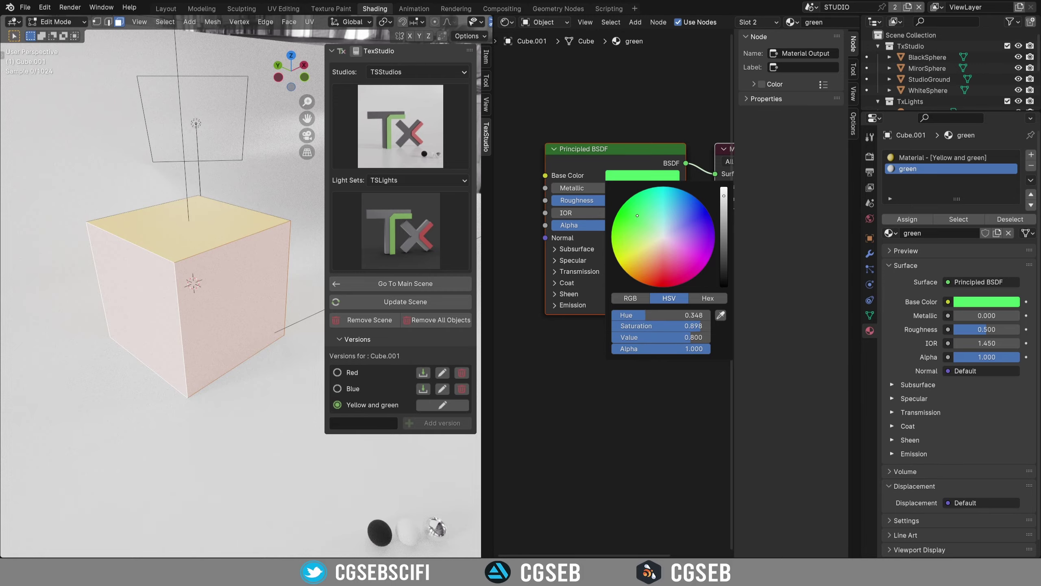
key("Tab")
middle_click_drag(225, 238, 266, 295)
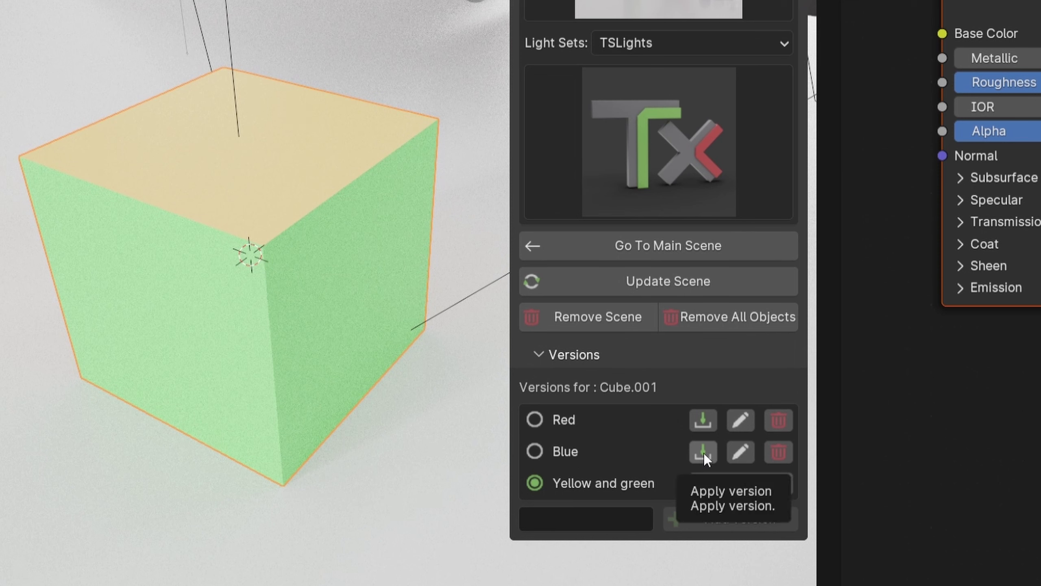
- Apply the Blue version to the cube, accepting the material mismatch
left_click(703, 452)
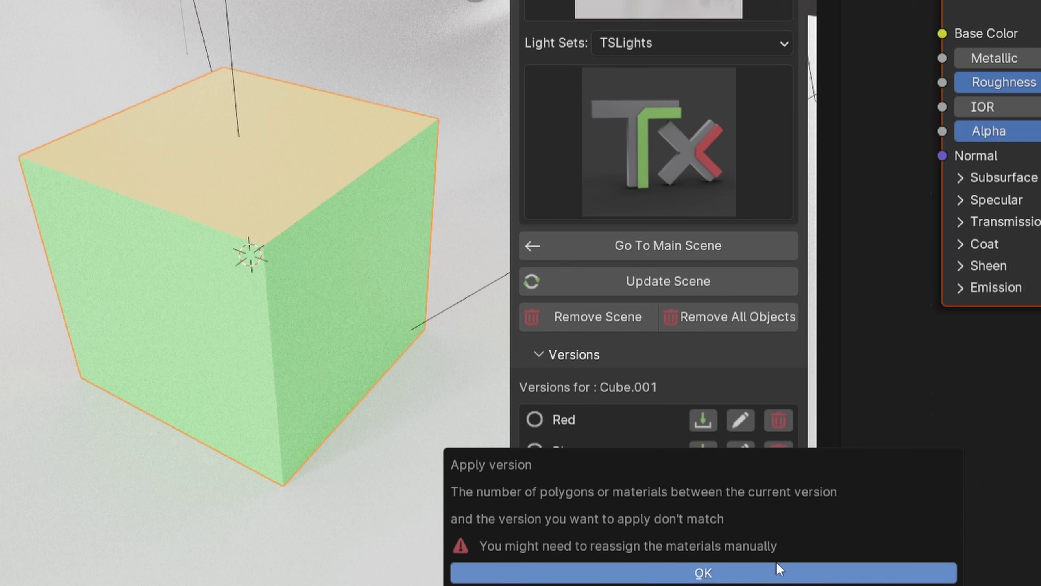
left_click(666, 569)
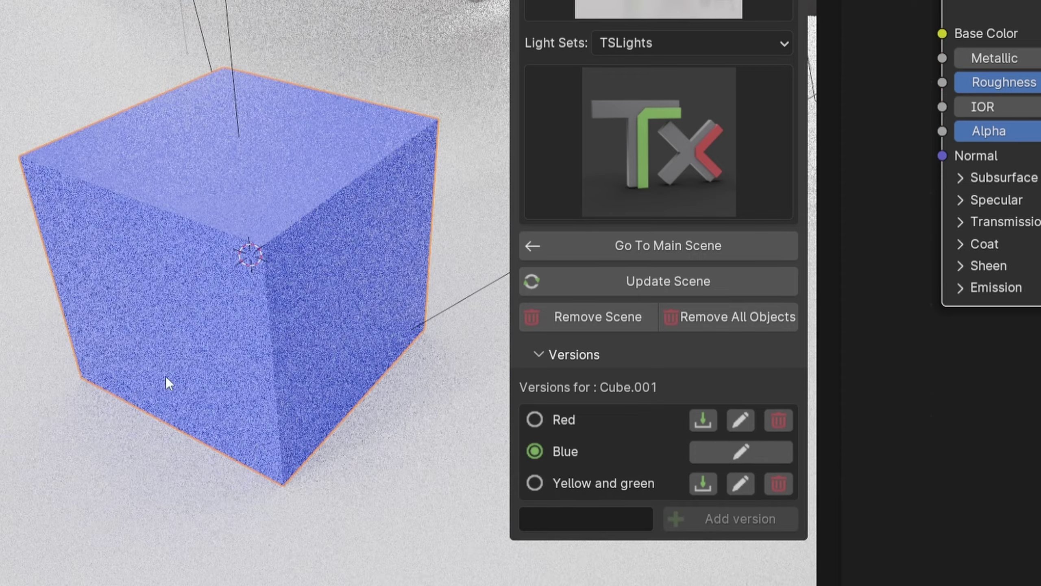
- Apply the Red version to the cube, and switch it back to the Blue version
middle_click_drag(88, 251, 620, 425)
middle_click_drag(358, 239, 302, 251)
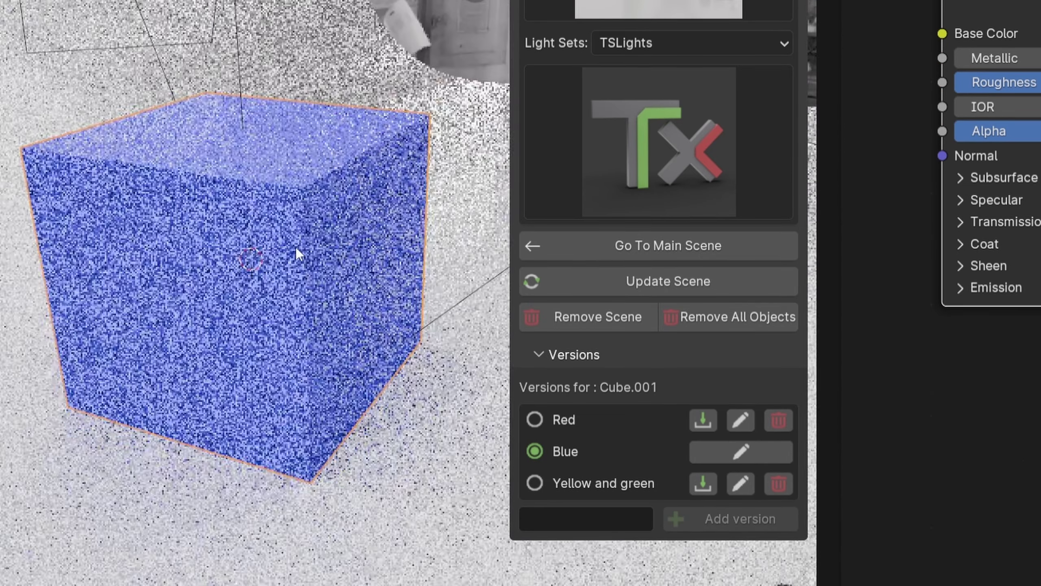
left_click(704, 419)
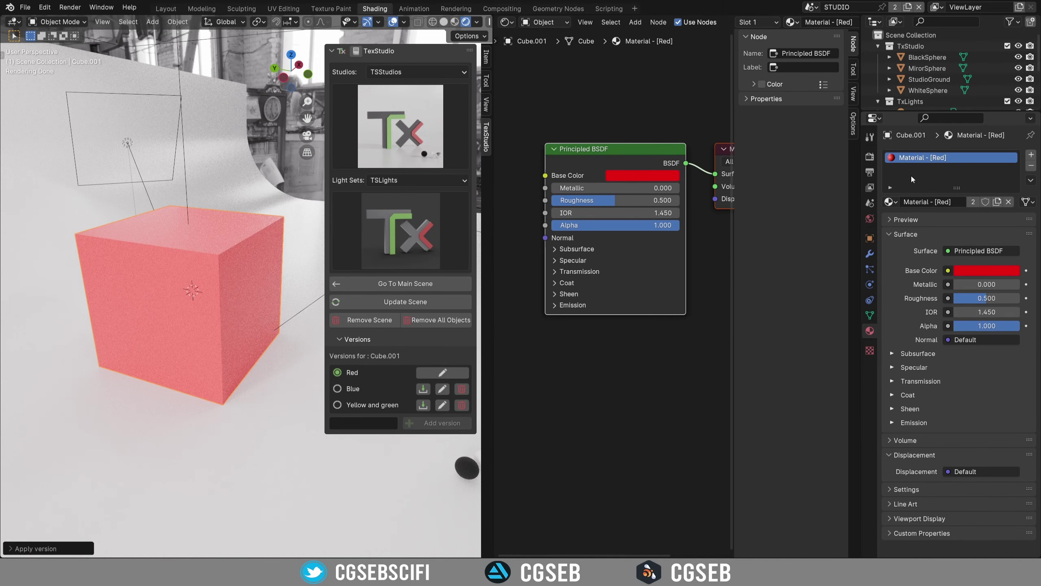
left_click(423, 389)
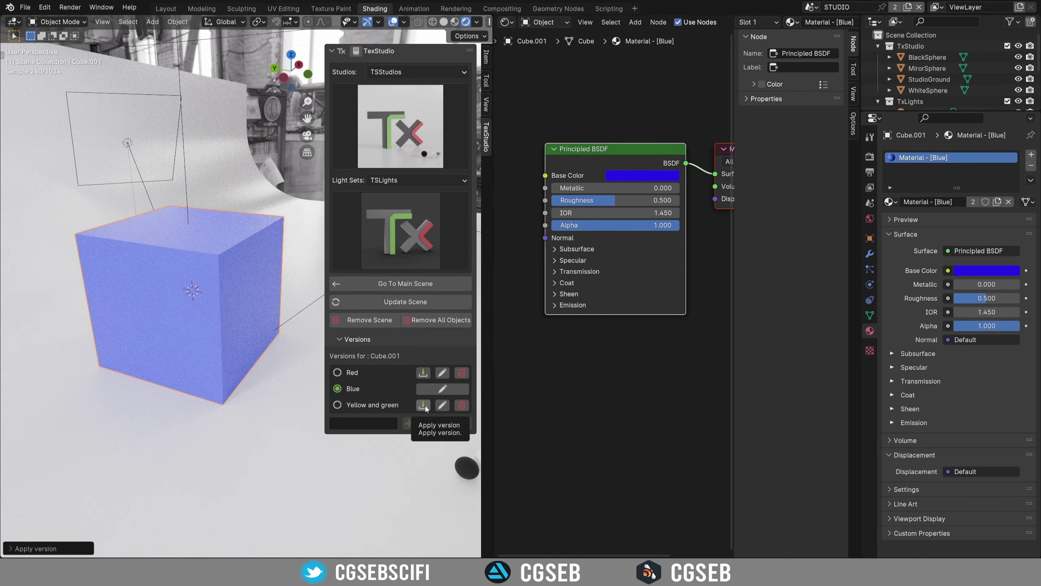
- Apply the Yellow and green version to the cube, accepting the polygon or material mismatch
left_click(425, 405)
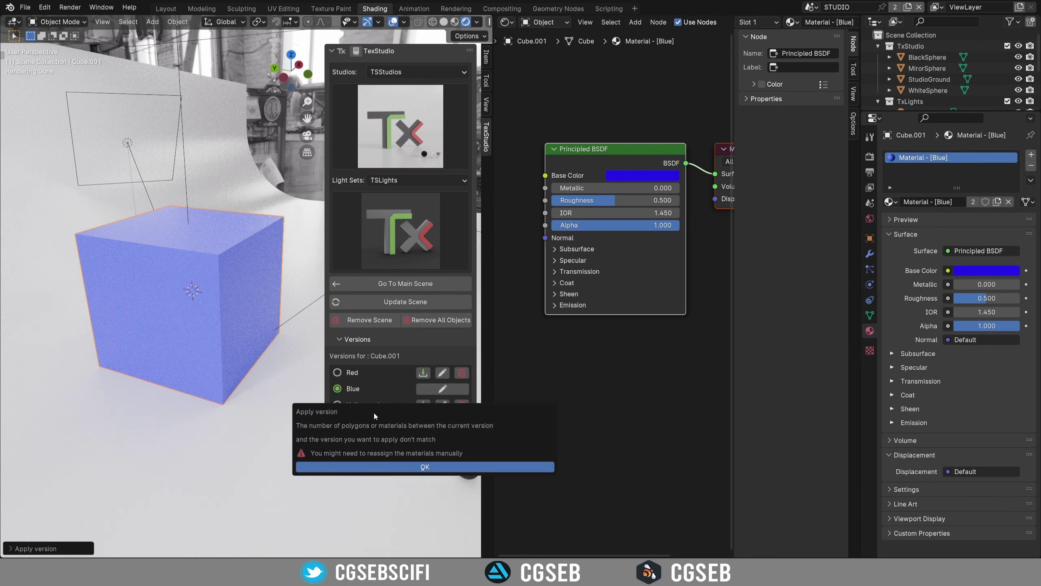
left_click(385, 468)
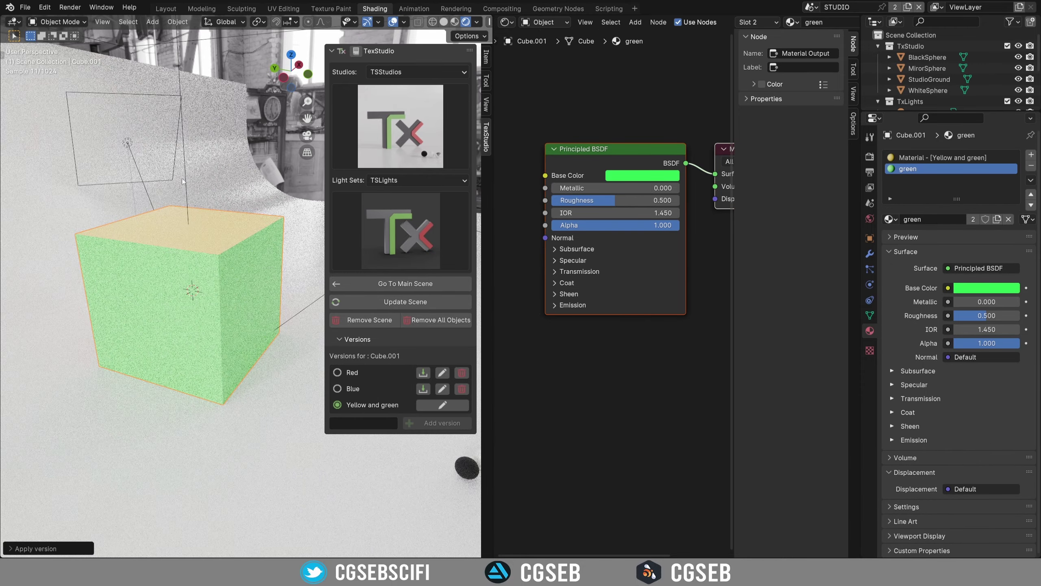
mouse_move(190, 266)
middle_mouse_down()
mouse_move(166, 271)
mouse_move(180, 290)
mouse_move(188, 282)
middle_mouse_up()
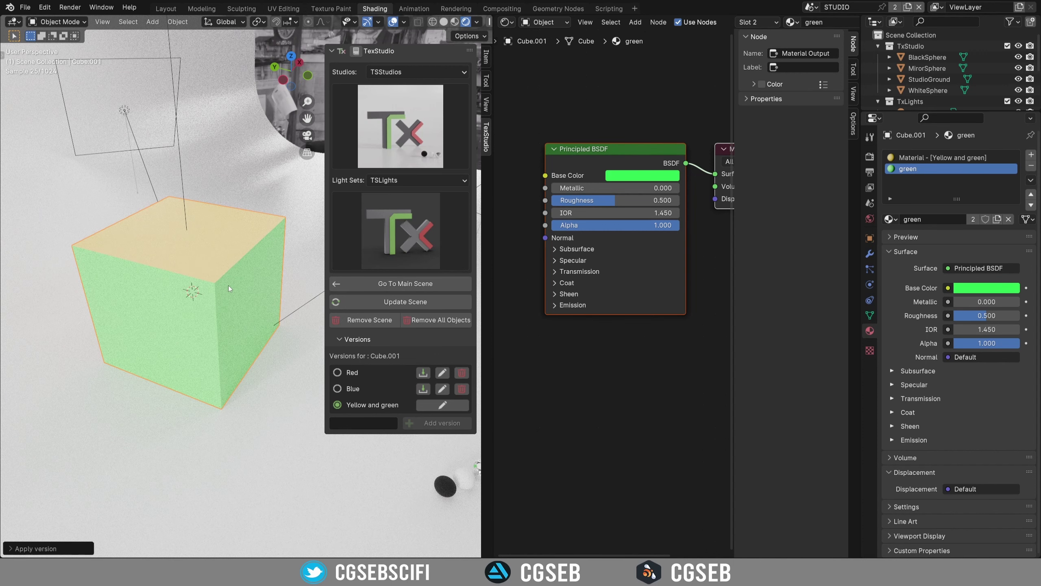